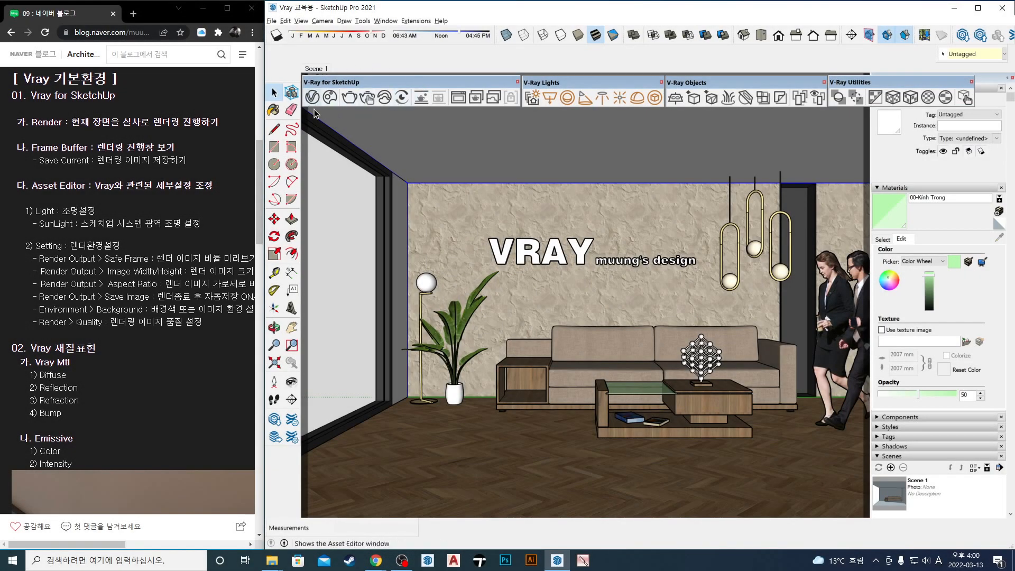
Render the current interior scene with V-Ray, stop the rendering, and start it again
{"action": "left_click", "coordinate": [351, 93]}
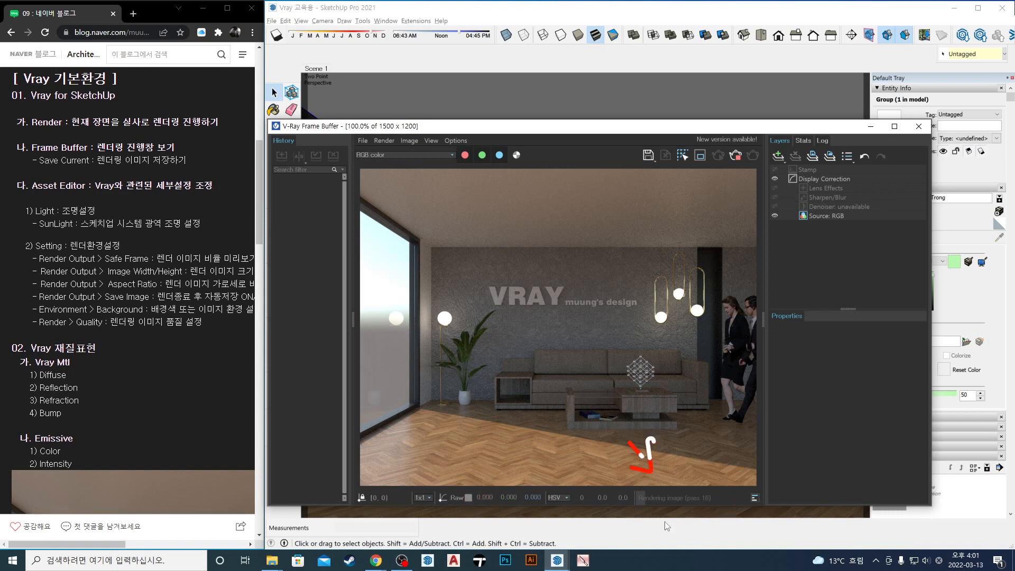
{"action": "left_click", "coordinate": [735, 158]}
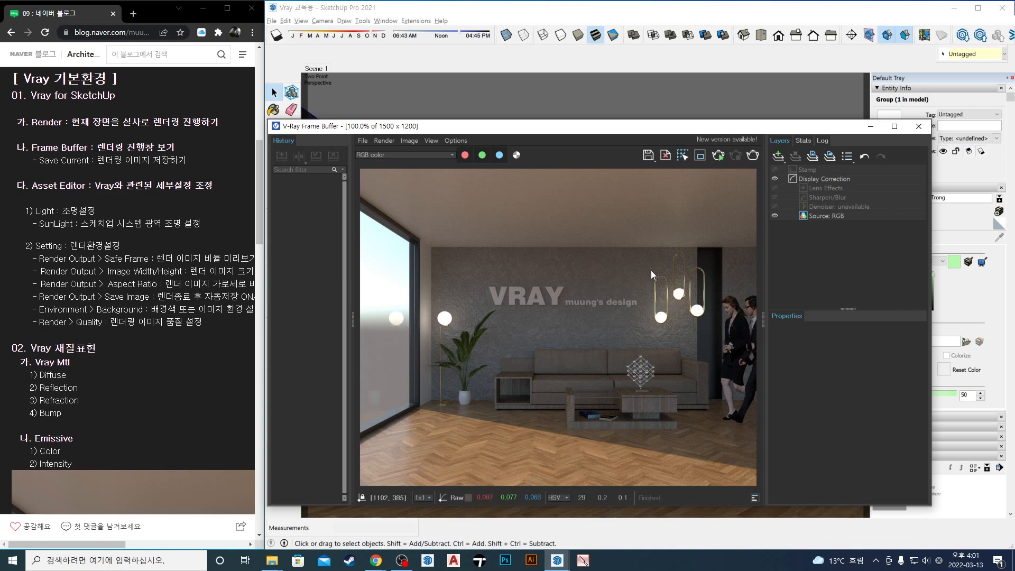
{"action": "left_click", "coordinate": [753, 157]}
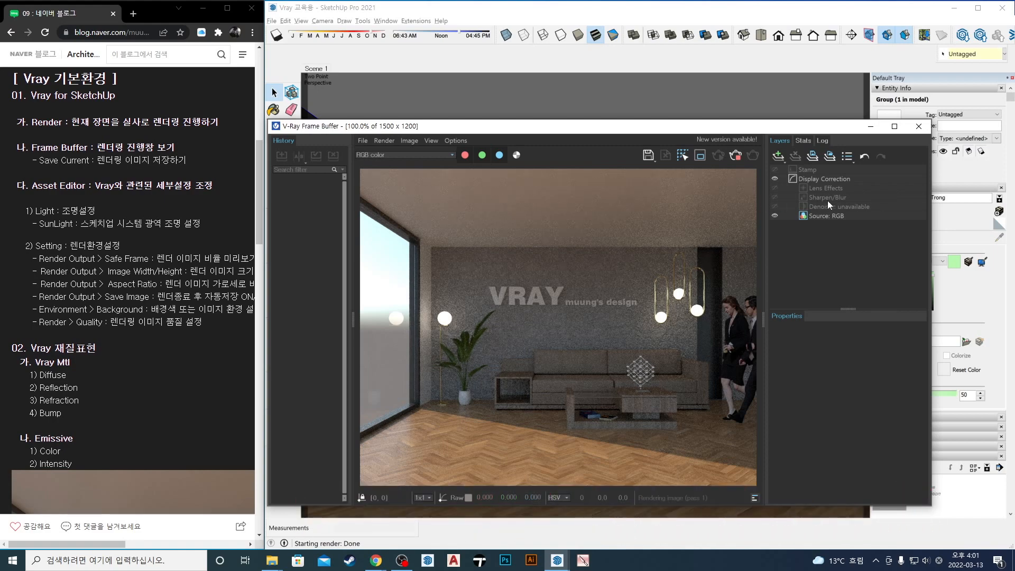
Close the V-Ray Frame Buffer, reopen it, and stop the running render
{"action": "left_click", "coordinate": [918, 129]}
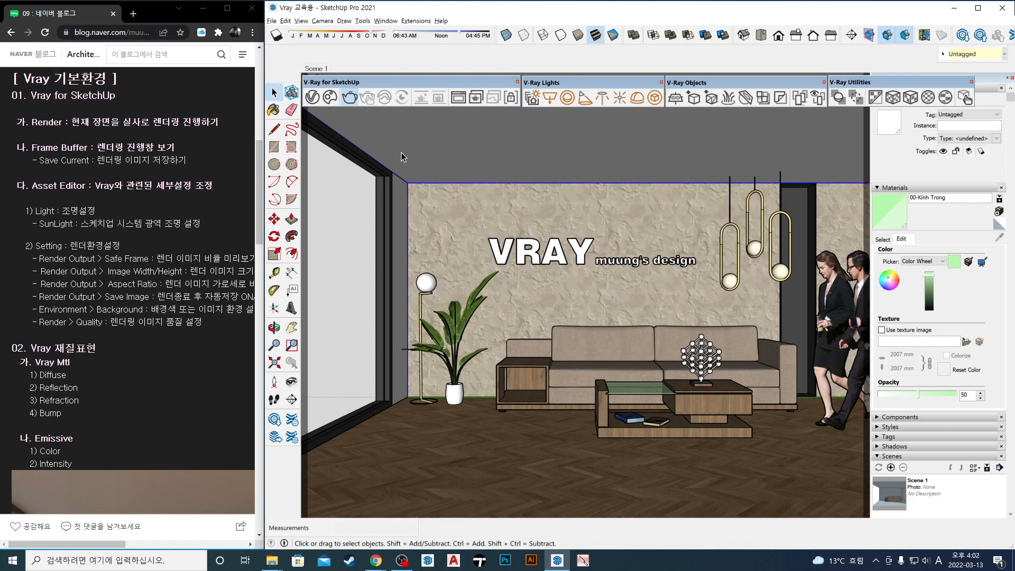
{"action": "left_click", "coordinate": [458, 97]}
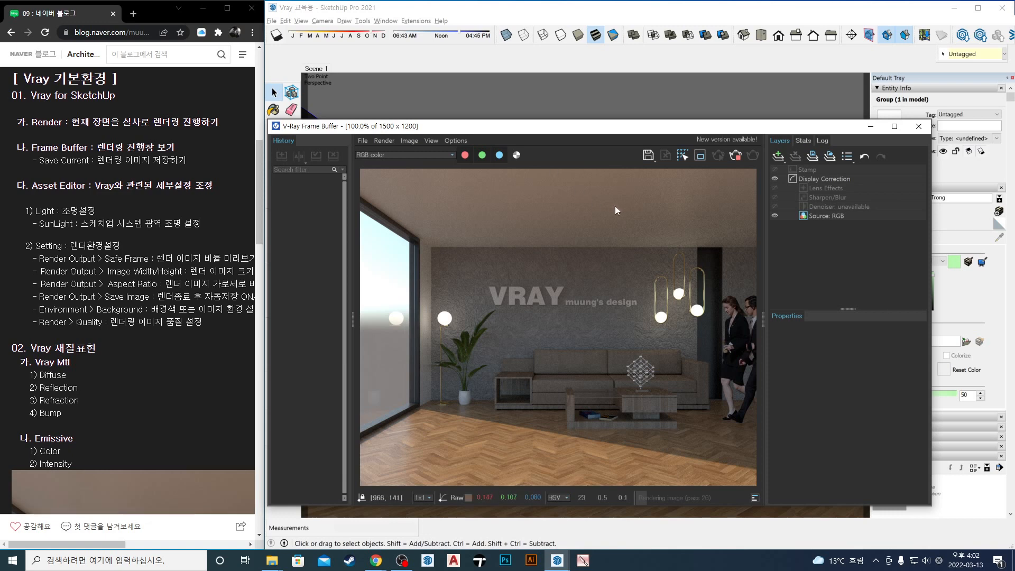
{"action": "left_click", "coordinate": [736, 157]}
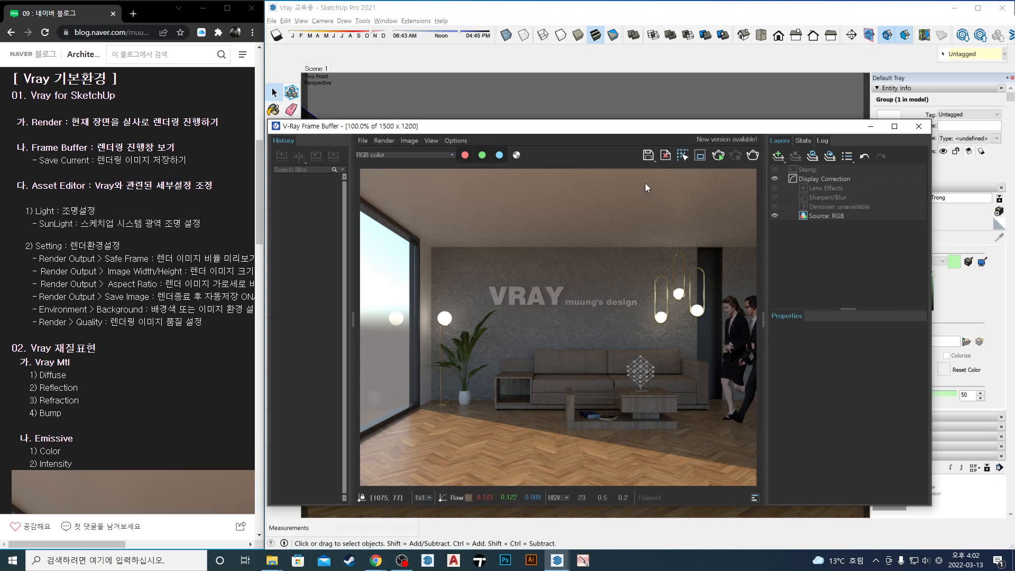
Save the rendered image in the Documents folder as "render" in Portable Network Graphics (*.png) format
{"action": "left_click", "coordinate": [648, 159]}
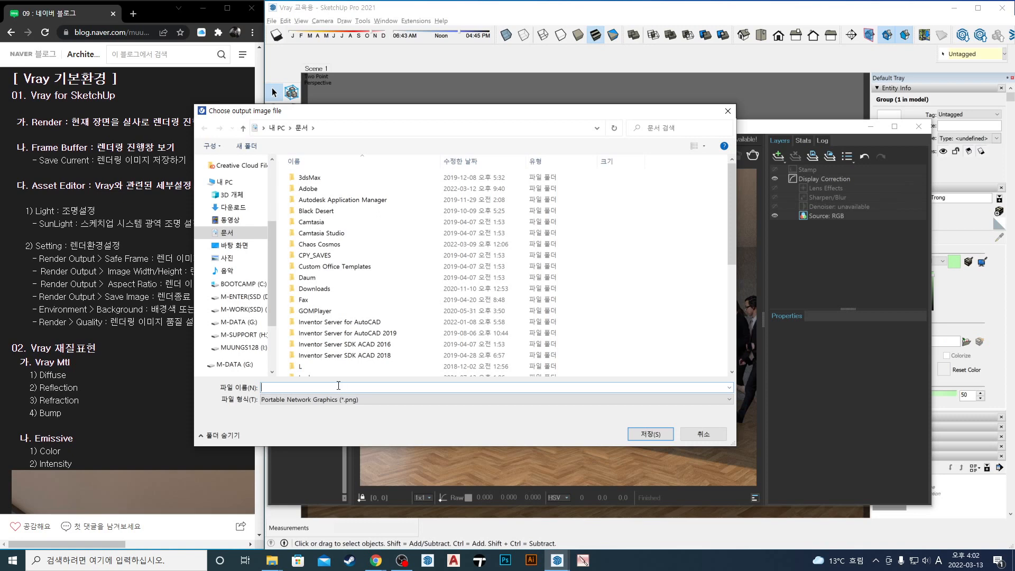
{"action": "type", "text": "render"}
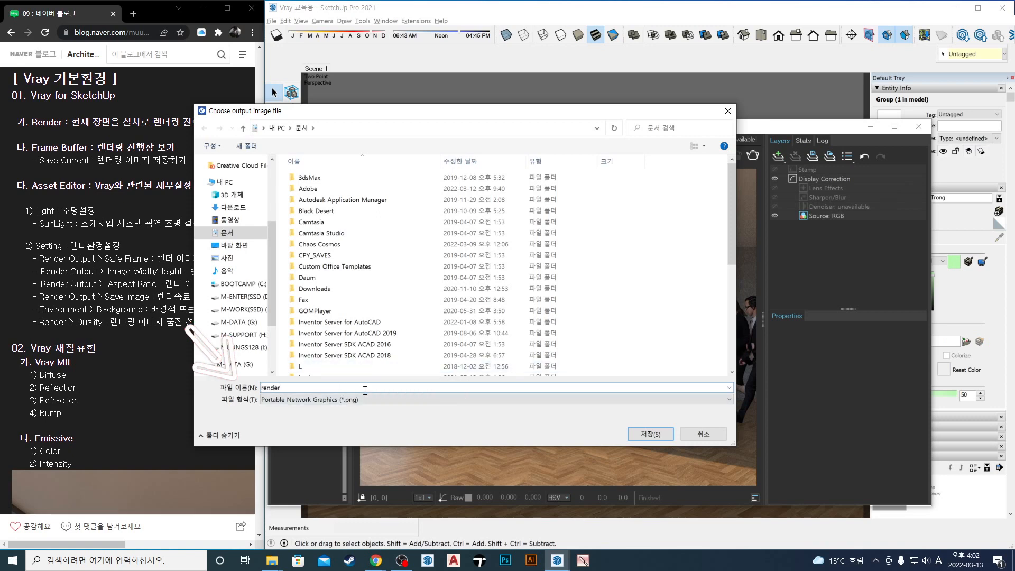
{"action": "left_click", "coordinate": [370, 401]}
{"action": "left_click", "coordinate": [370, 401]}
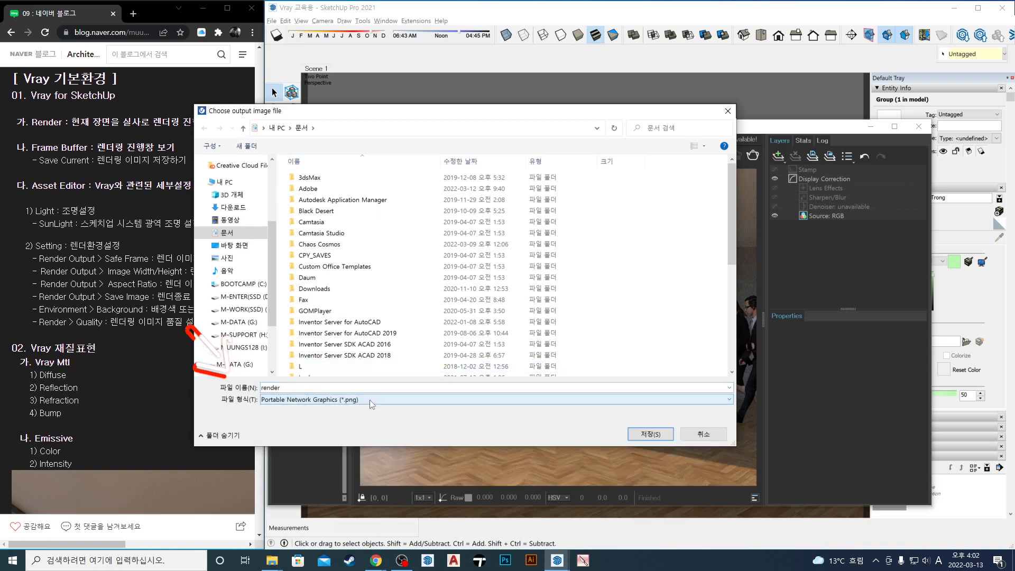
{"action": "left_click", "coordinate": [651, 435]}
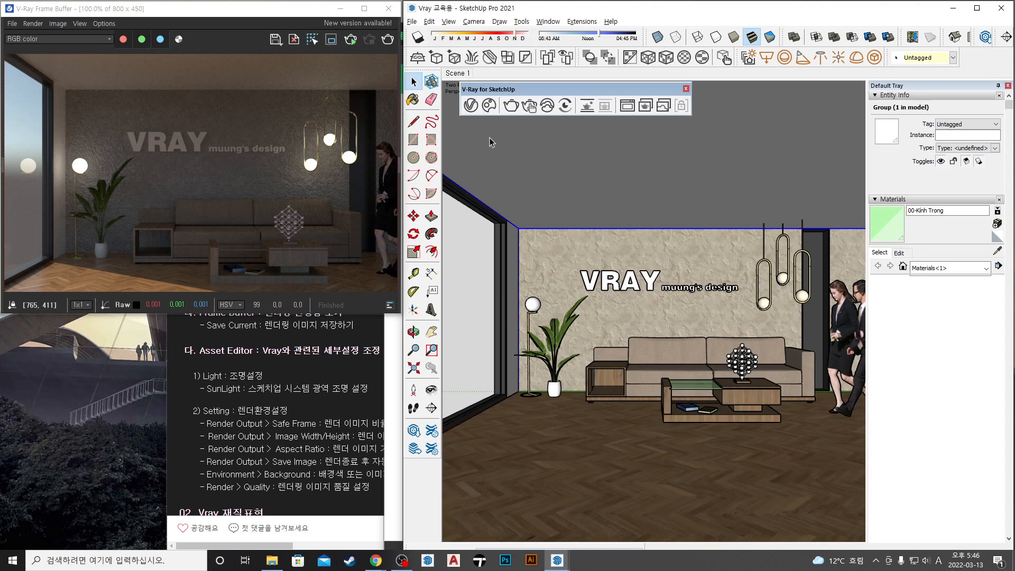
Open the V-Ray Asset Editor's render settings and expand the Render Output section
{"action": "left_click", "coordinate": [471, 103]}
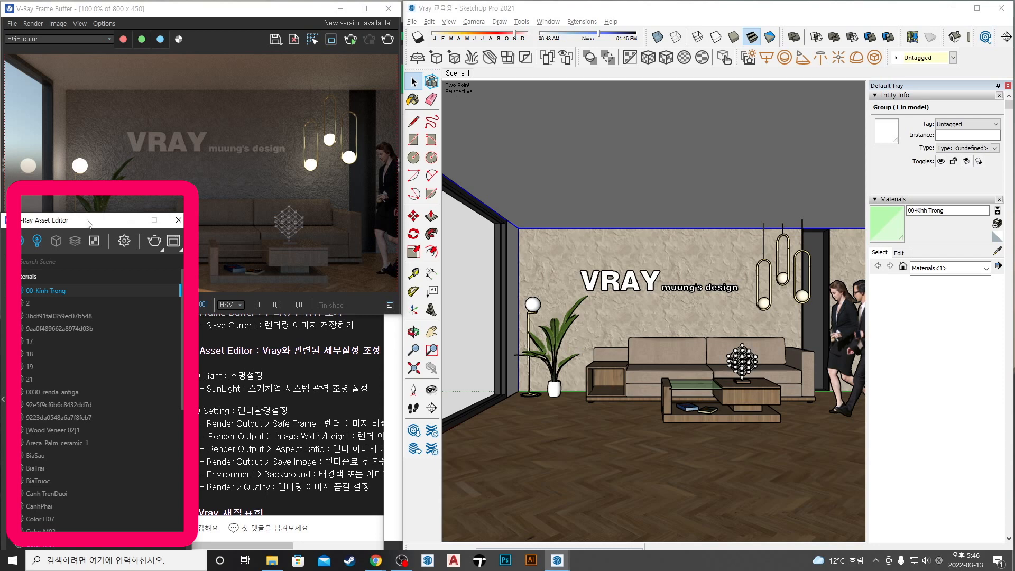
{"action": "left_click", "coordinate": [124, 241]}
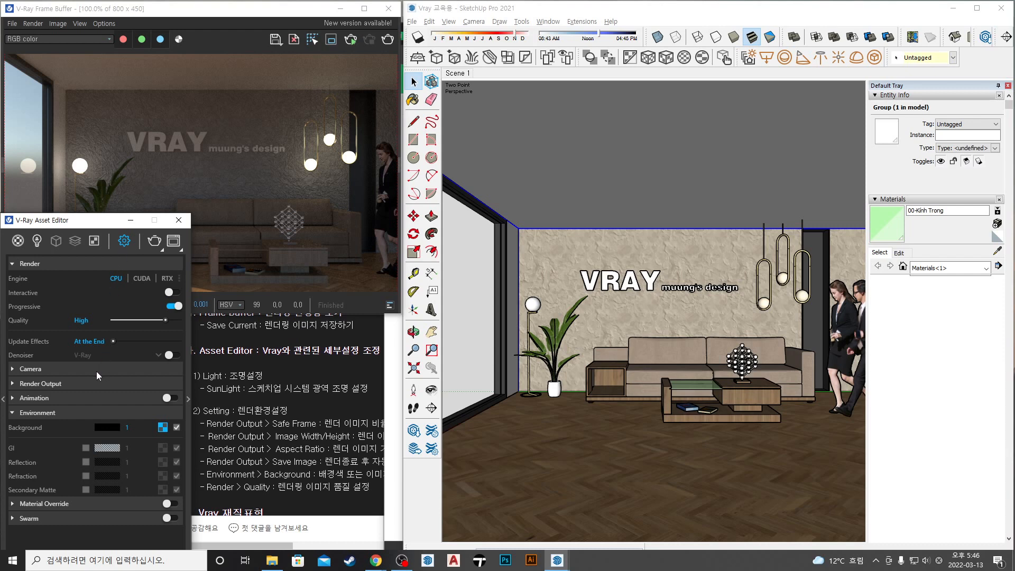
{"action": "left_click", "coordinate": [64, 383]}
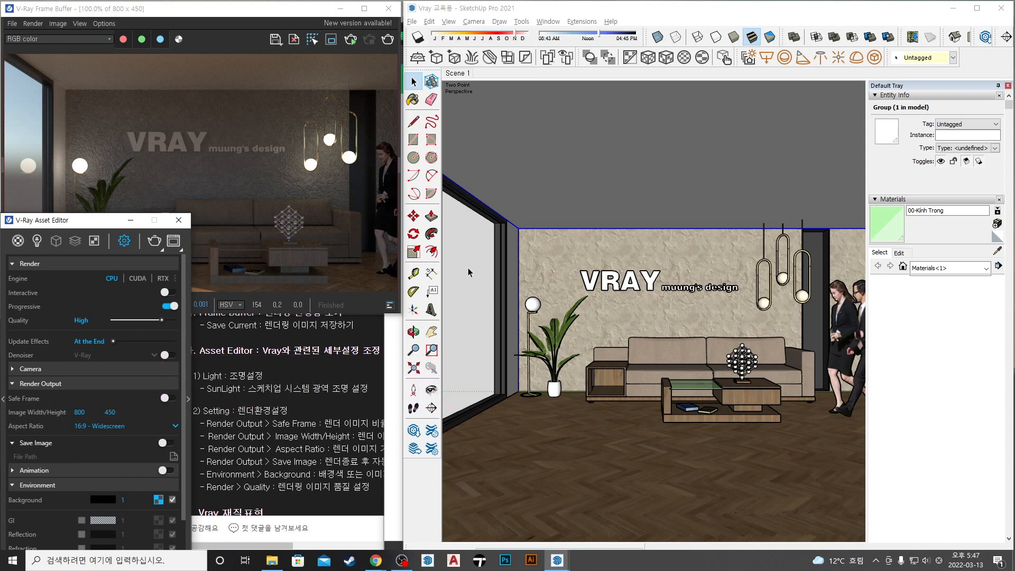
Render the view with Safe Frame off to compare its framing with the SketchUp viewport, and stop the render
{"action": "left_click", "coordinate": [669, 274]}
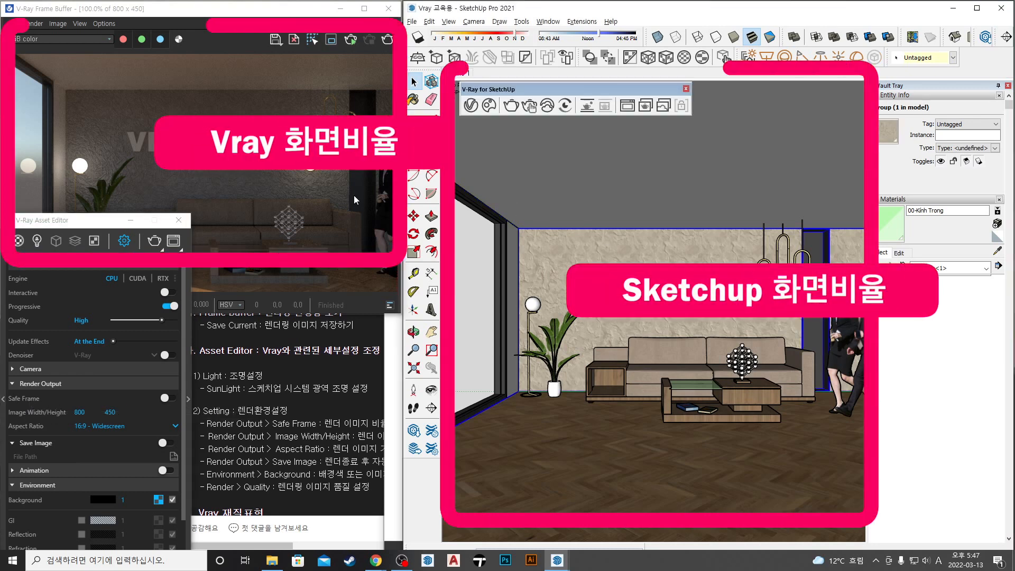
{"action": "left_click", "coordinate": [318, 196]}
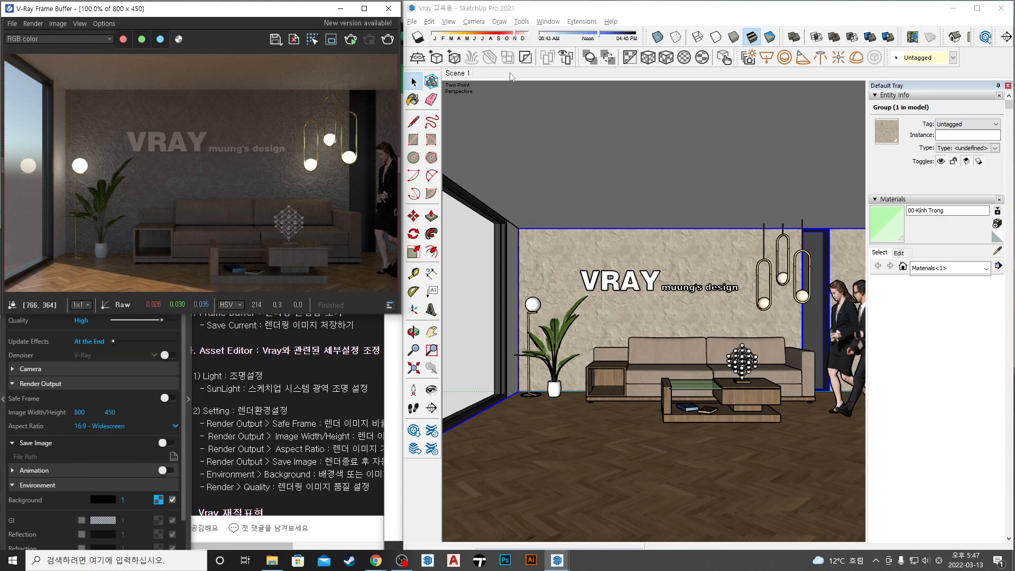
{"action": "left_click", "coordinate": [388, 44]}
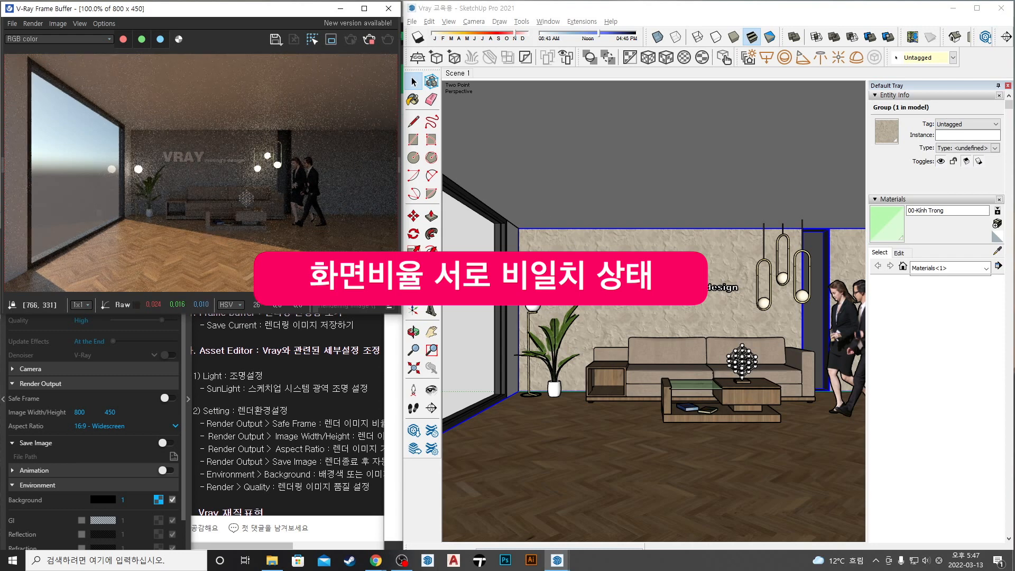
{"action": "left_click", "coordinate": [370, 41]}
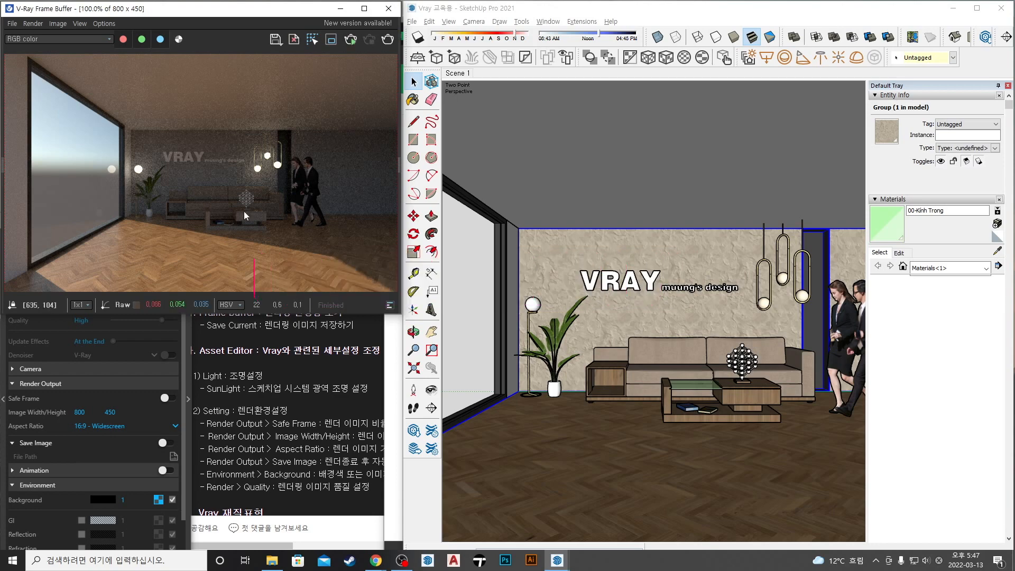
Turn on Safe Frame in the Render Output settings and render the scene again
{"action": "left_click", "coordinate": [166, 398]}
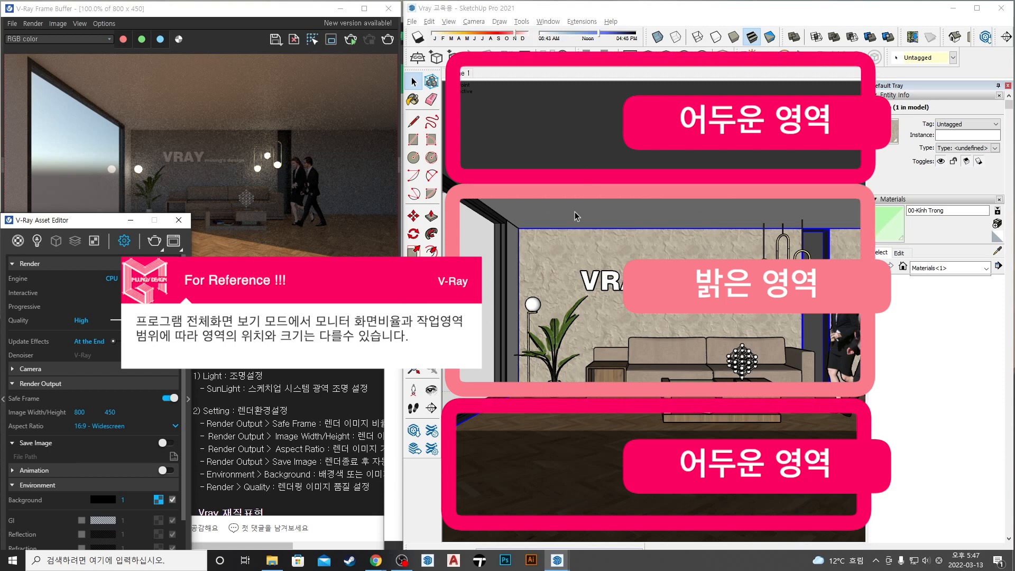
{"action": "left_click", "coordinate": [389, 40]}
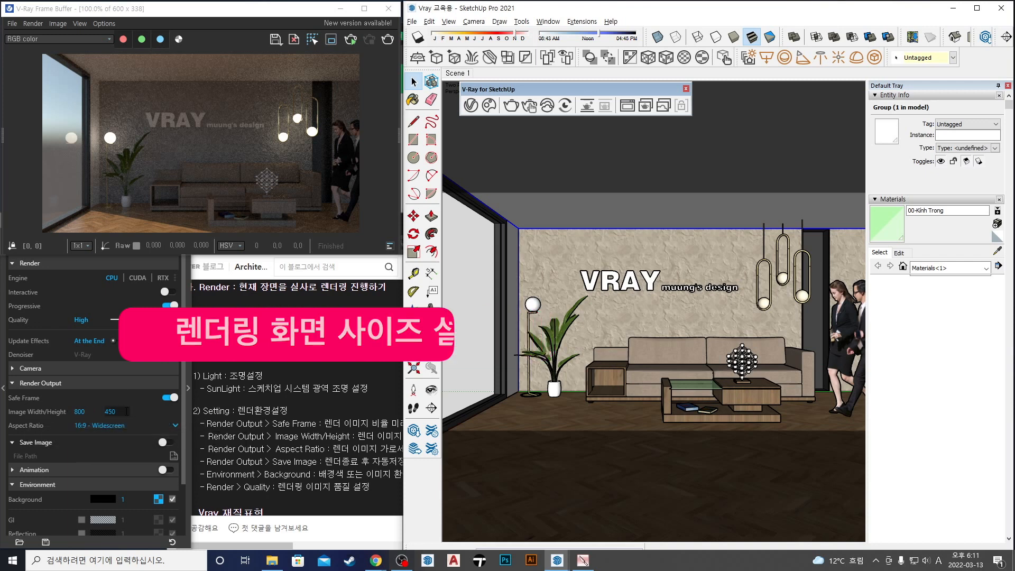
Set the output image size to 800 × 450 pixels and render the scene
{"action": "left_click", "coordinate": [62, 414]}
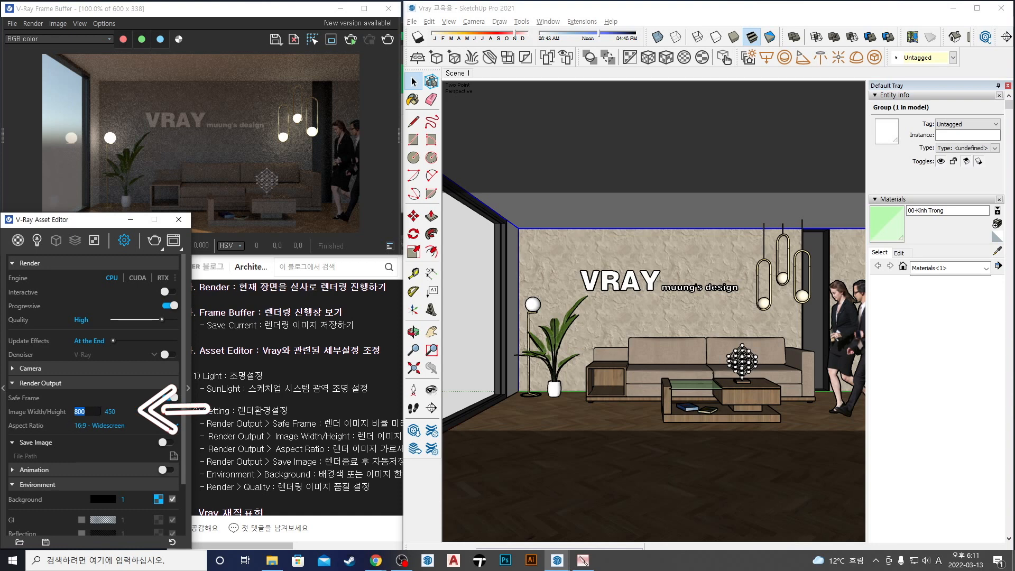
{"action": "left_click", "coordinate": [104, 415]}
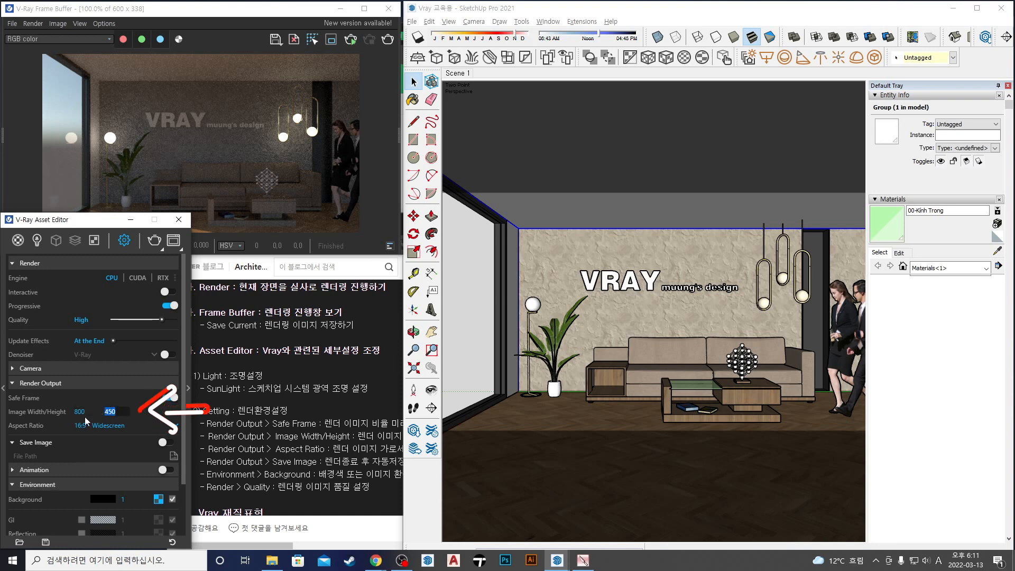
{"action": "left_click", "coordinate": [84, 417]}
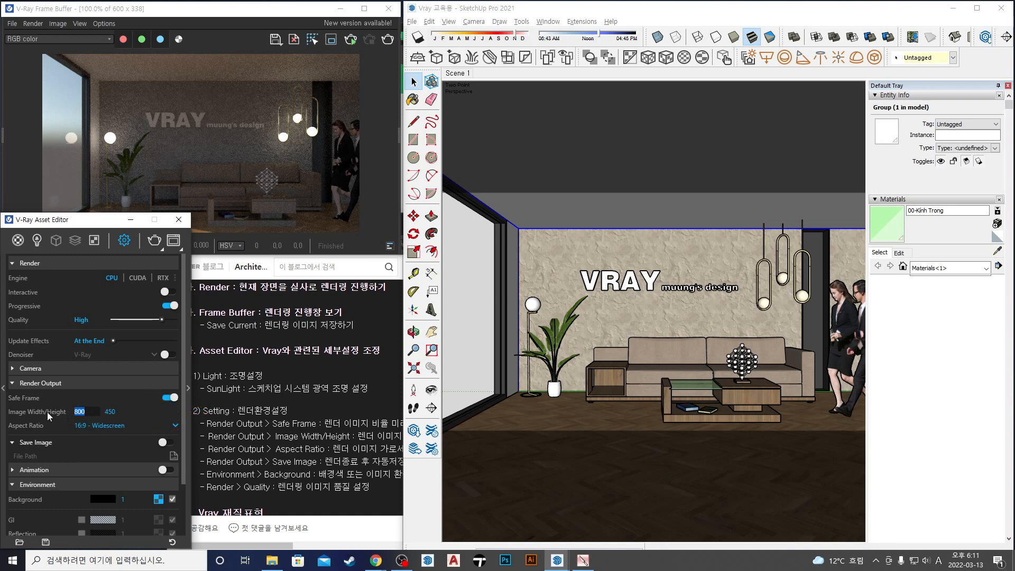
{"action": "type", "text": "6"}
{"action": "key", "text": "Return"}
{"action": "left_click", "coordinate": [123, 411]}
{"action": "type", "text": "450"}
{"action": "key", "text": "Return"}
{"action": "left_click", "coordinate": [93, 411]}
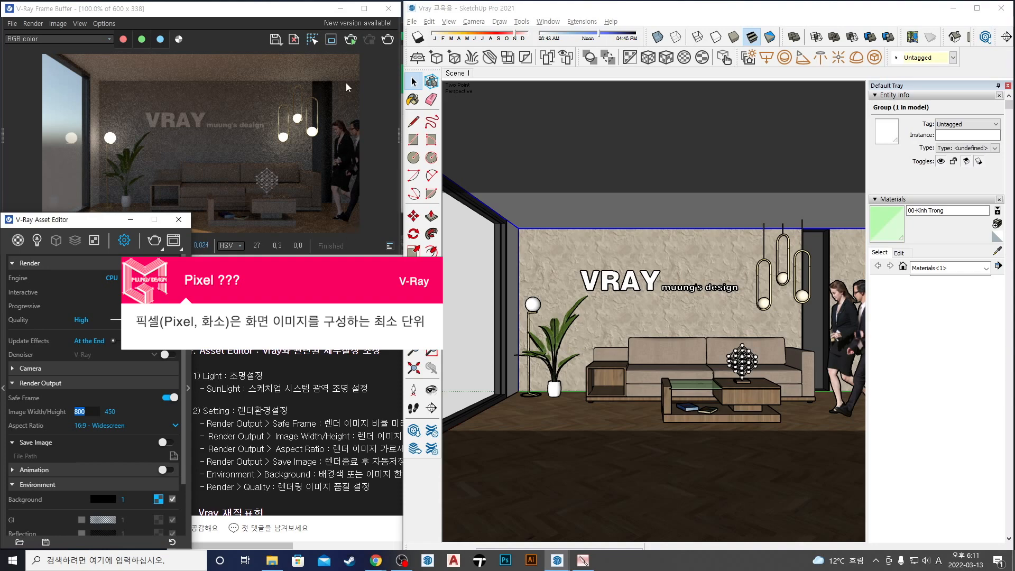
{"action": "left_click", "coordinate": [388, 40]}
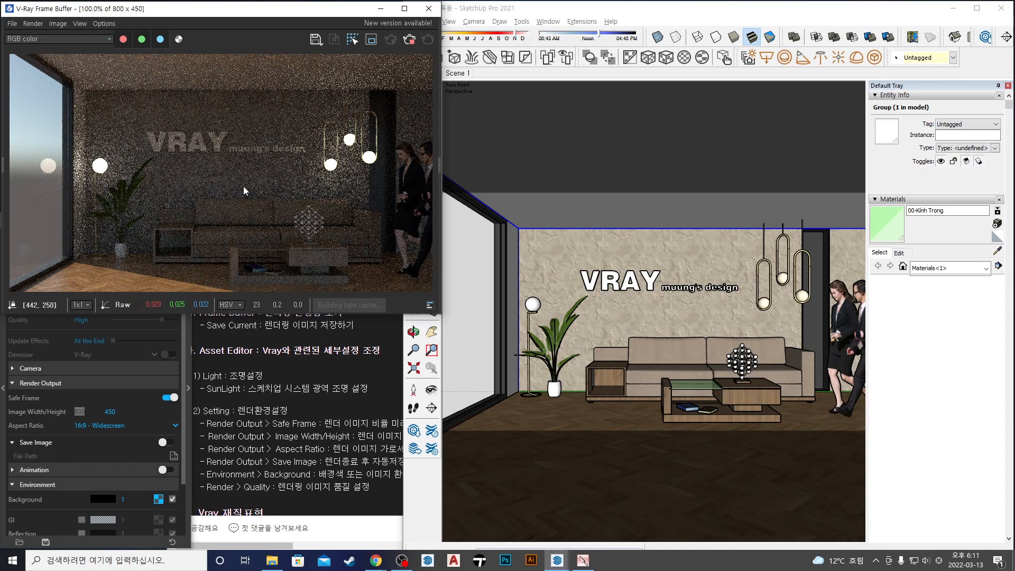
Set the image width to 10 pixels, render the scene, and enlarge the result to inspect its individual pixels
{"action": "left_click", "coordinate": [95, 409]}
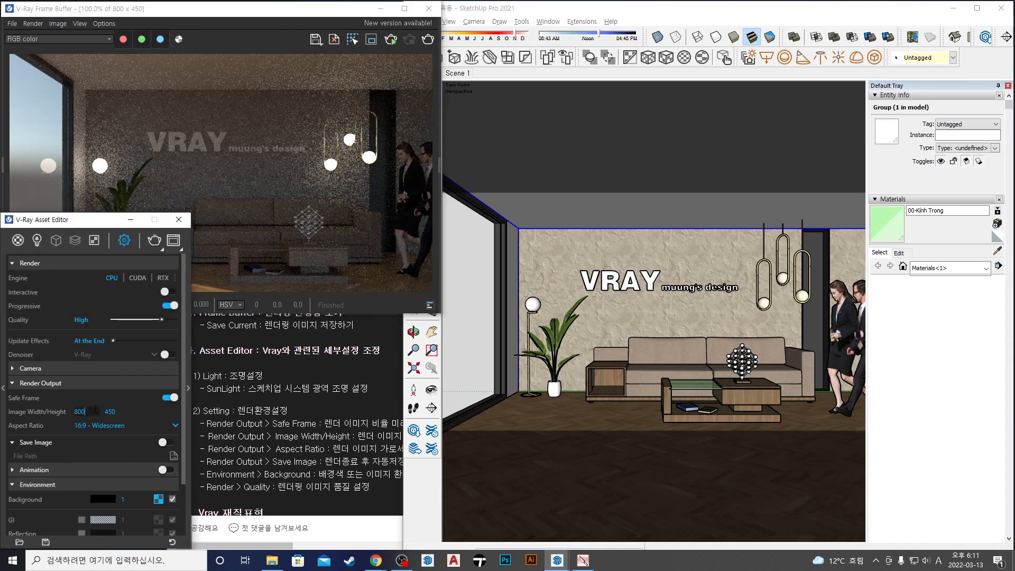
{"action": "type", "text": "10"}
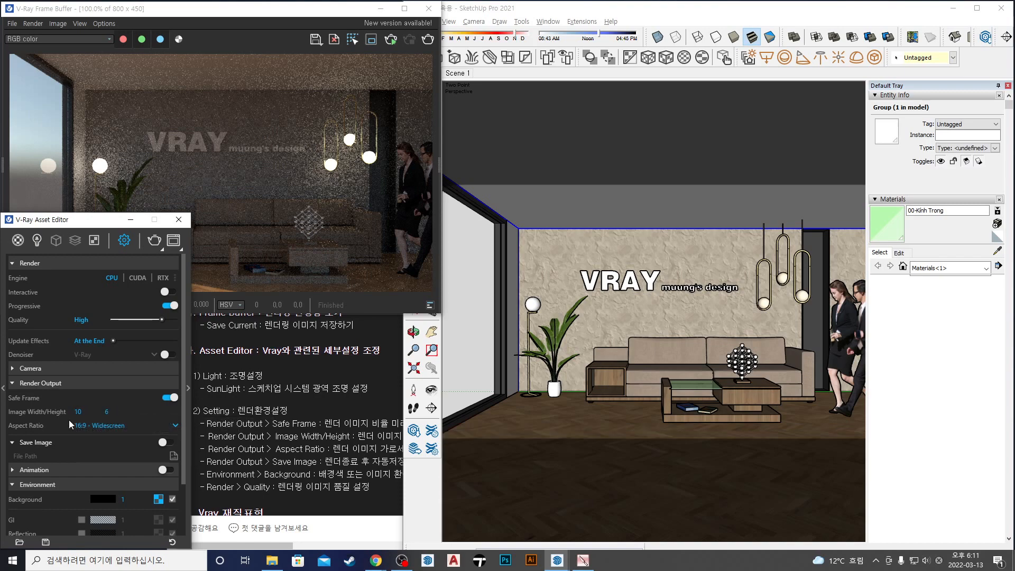
{"action": "left_click", "coordinate": [154, 241]}
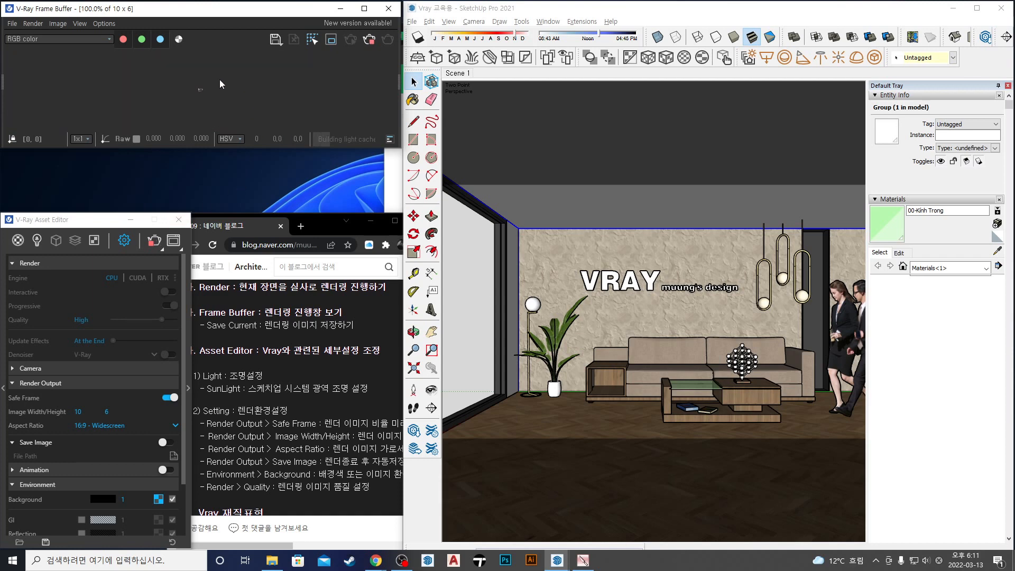
{"action": "scroll", "coordinate": [200, 85], "scroll_direction": "up", "scroll_amount": 4}
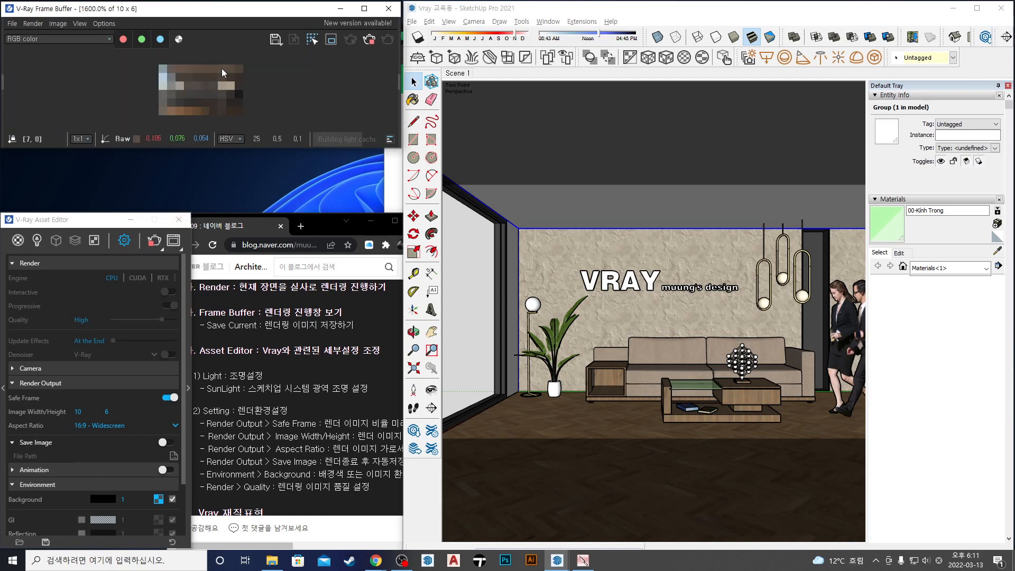
{"action": "scroll", "coordinate": [217, 88], "scroll_direction": "up", "scroll_amount": 1}
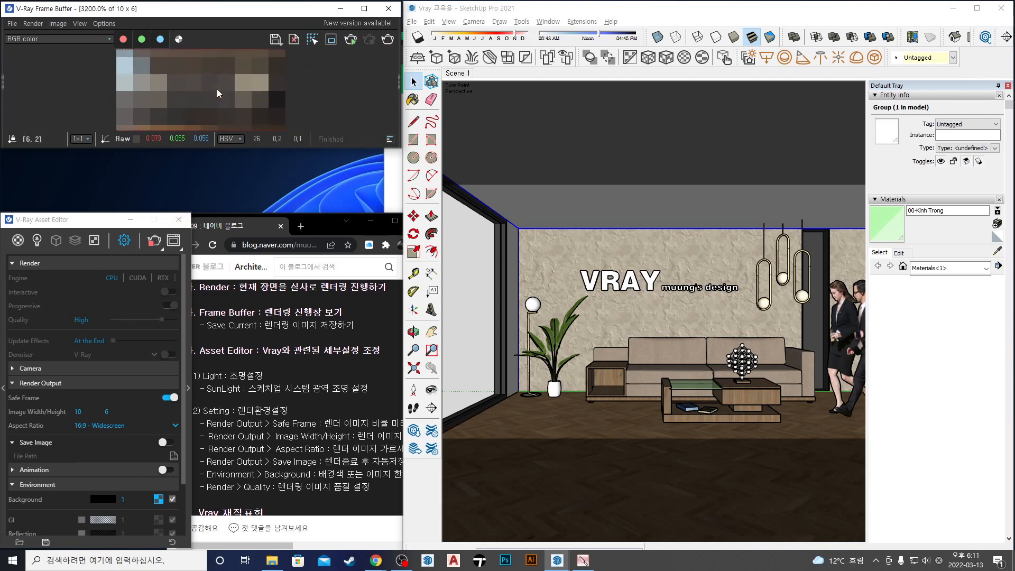
{"action": "left_click_drag", "start_coordinate": [238, 150], "coordinate": [220, 232]}
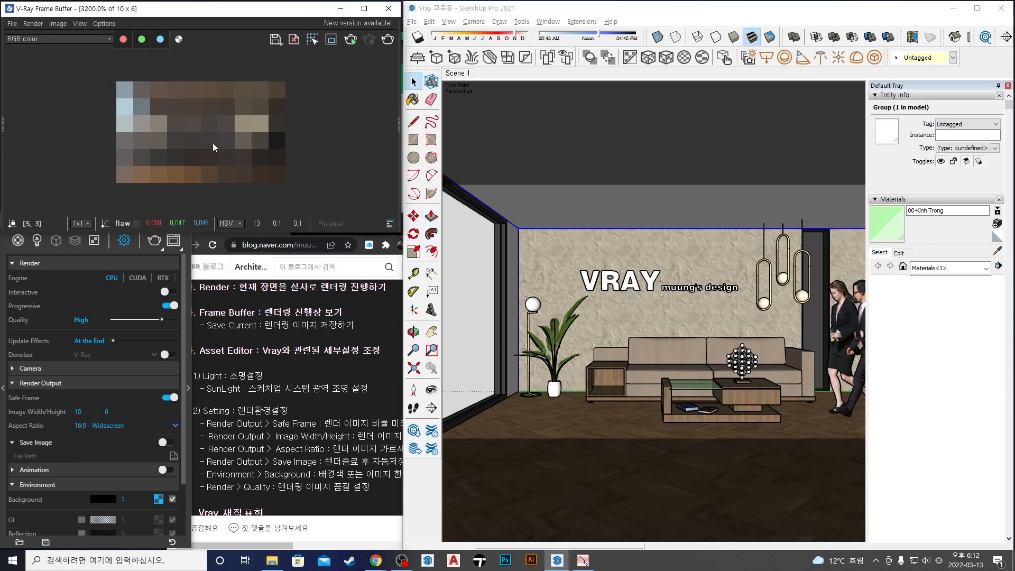
Set the image width to 600 pixels and render the scene
{"action": "left_click_drag", "start_coordinate": [90, 411], "coordinate": [65, 409]}
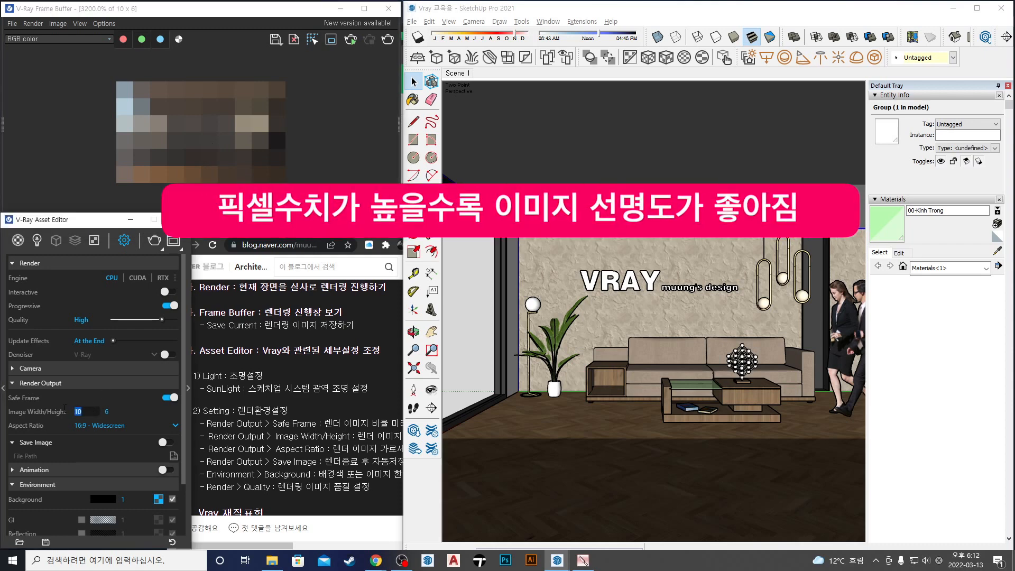
{"action": "type", "text": "600"}
{"action": "key", "text": "Return"}
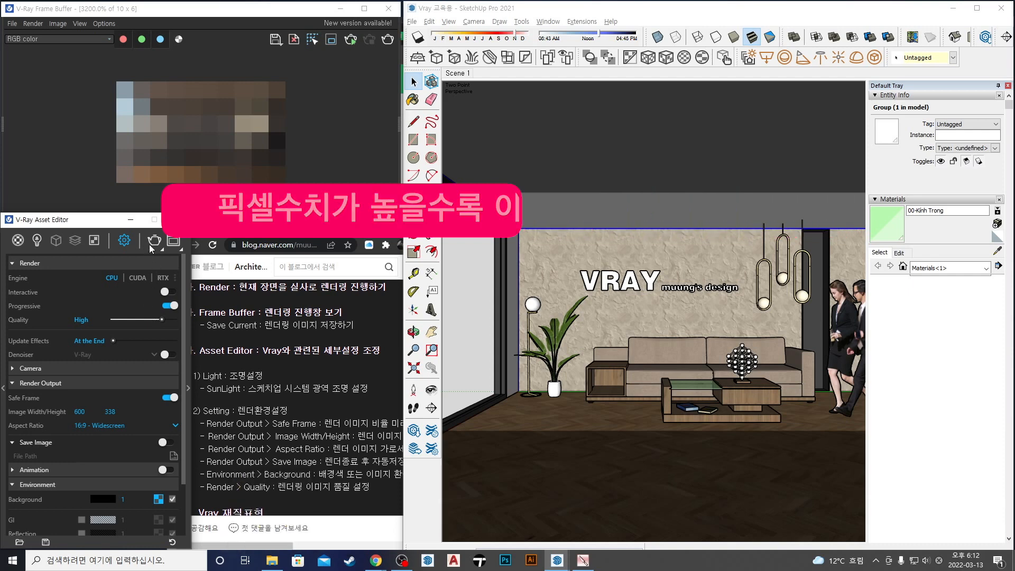
{"action": "left_click", "coordinate": [151, 243]}
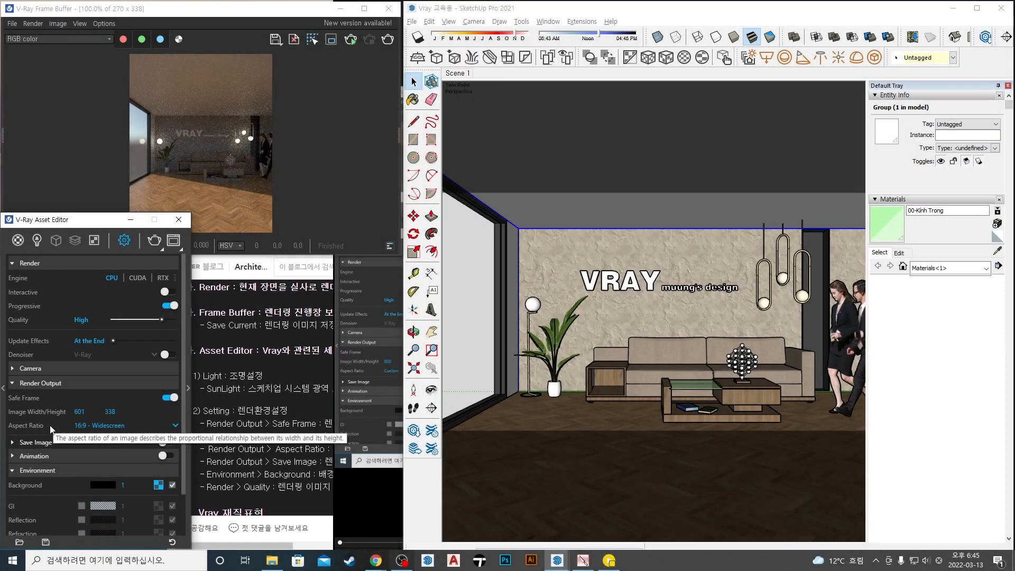
Change the render output's aspect ratio to 4:3 - Picture
{"action": "left_click", "coordinate": [100, 424]}
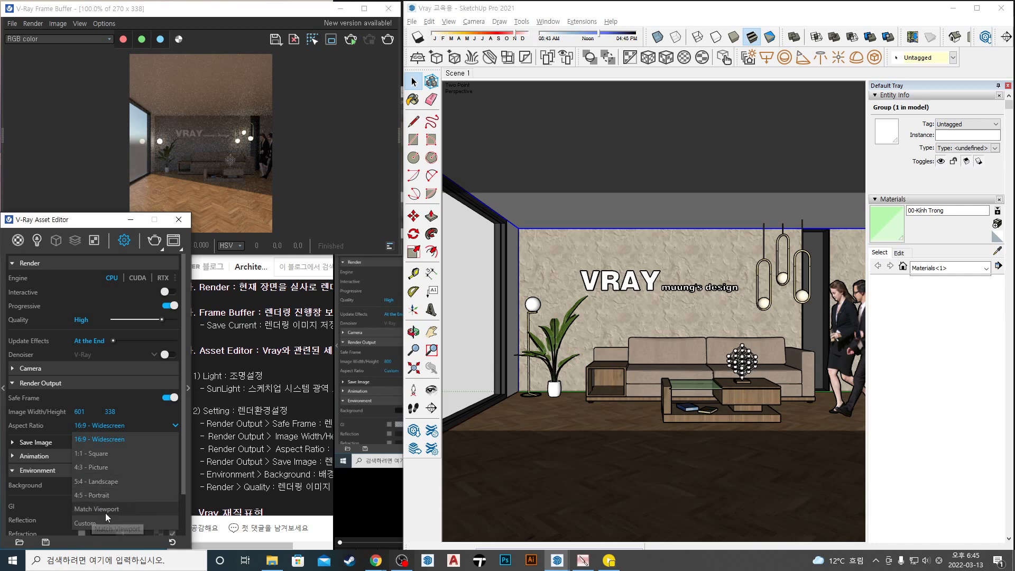
{"action": "left_click", "coordinate": [90, 467]}
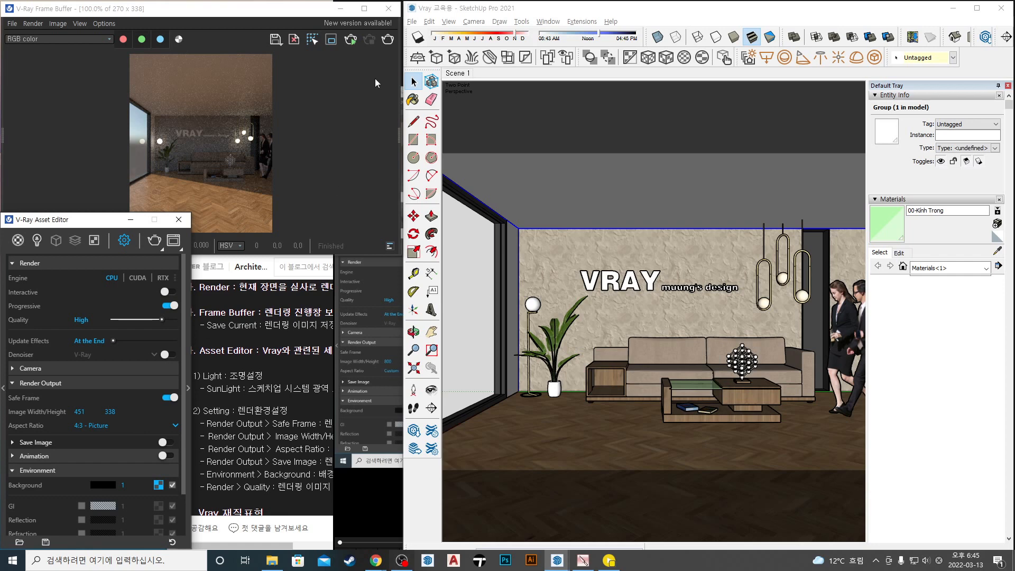
Render the scene at 4:3, and render it again with the aspect ratio set to Match Viewport
{"action": "left_click", "coordinate": [391, 46]}
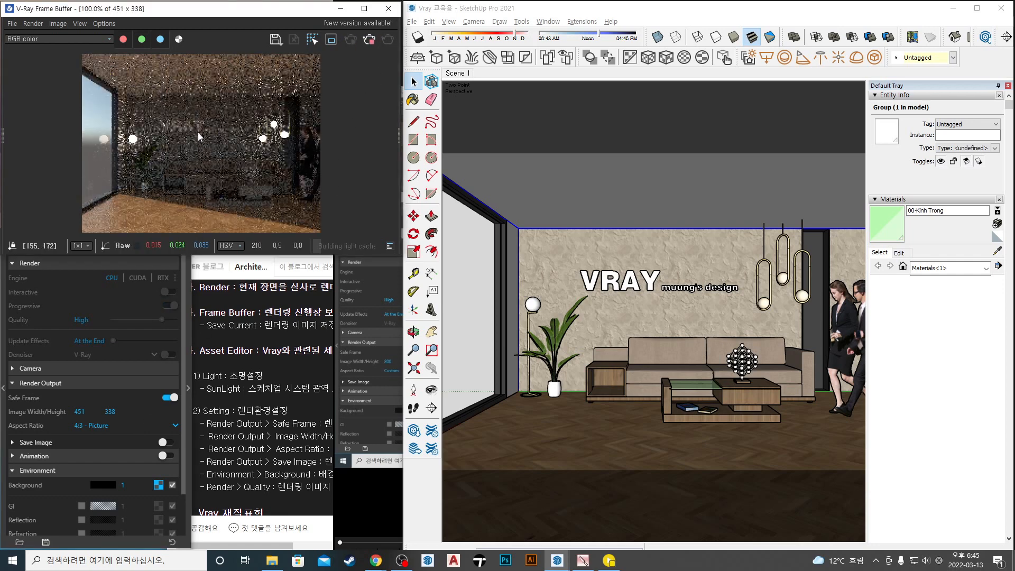
{"action": "left_click", "coordinate": [115, 426]}
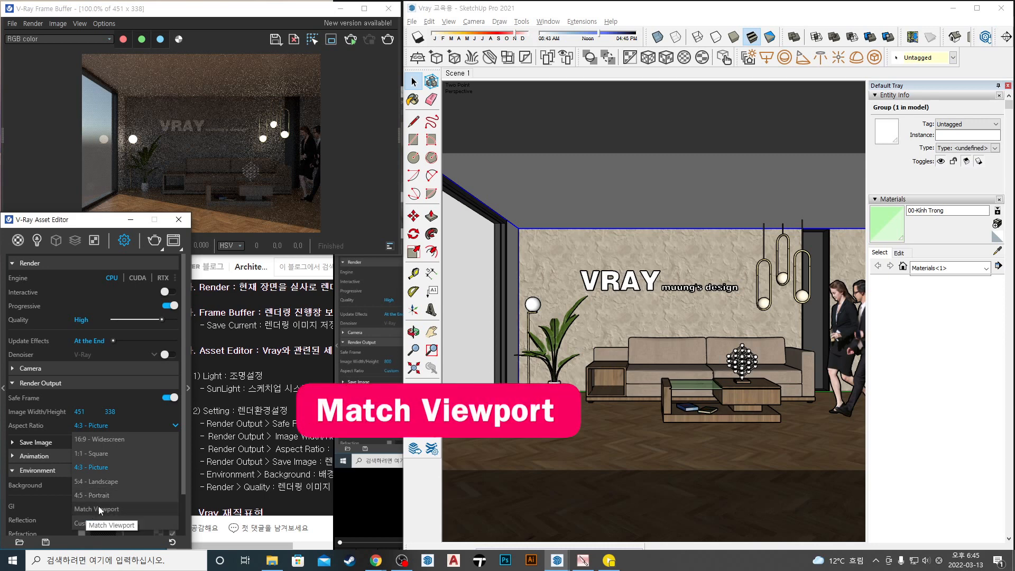
{"action": "left_click", "coordinate": [115, 508]}
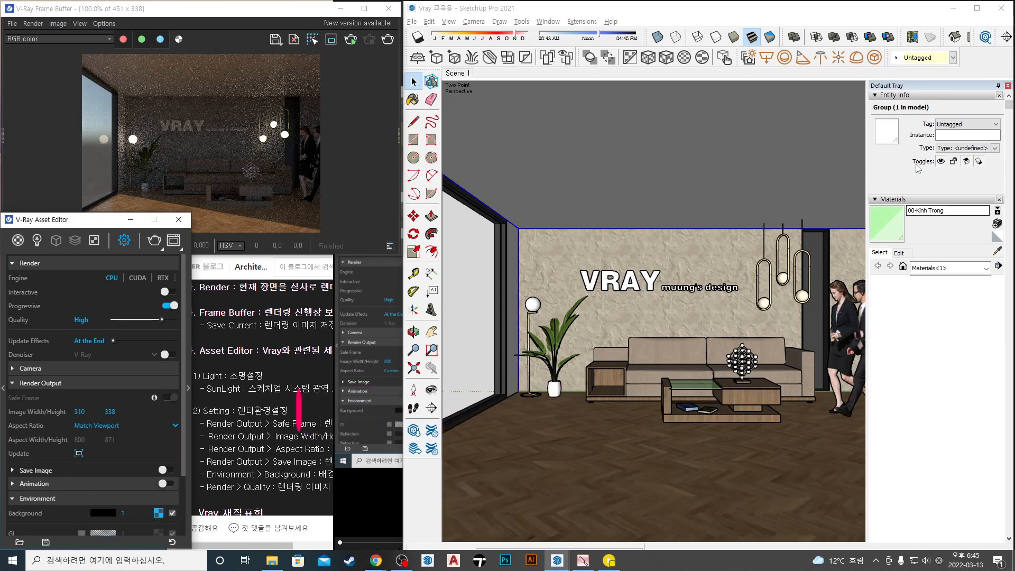
{"action": "left_click", "coordinate": [388, 45]}
{"action": "left_click", "coordinate": [388, 44]}
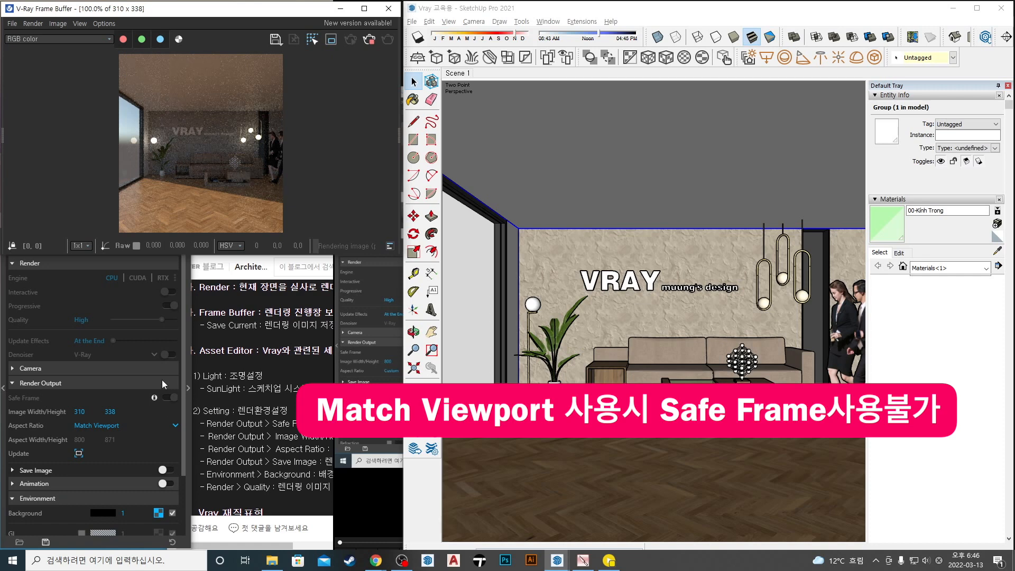
Switch the render output's aspect ratio to Custom and open its width and height ratio values for editing
{"action": "left_click", "coordinate": [117, 425]}
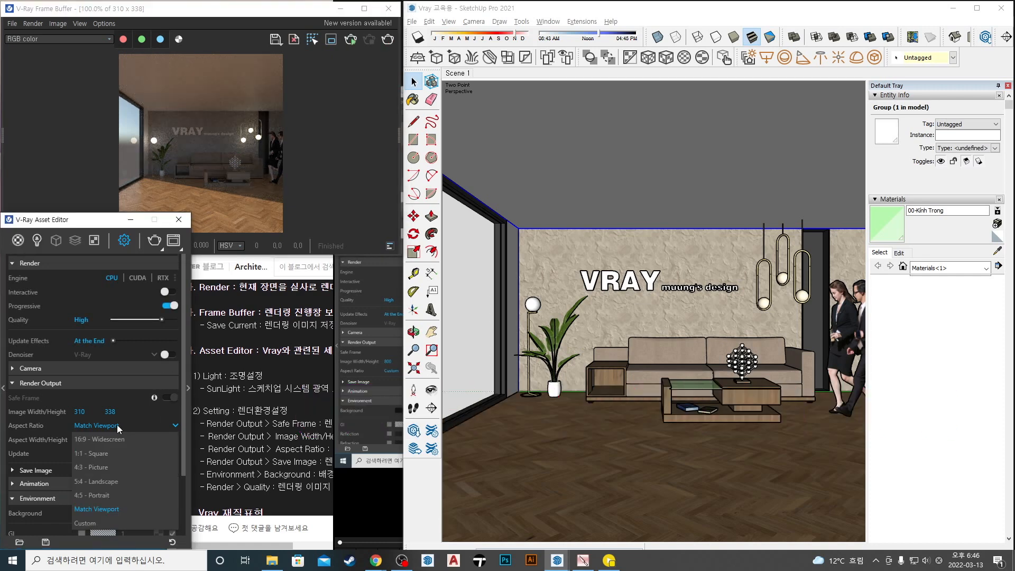
{"action": "left_click", "coordinate": [107, 525]}
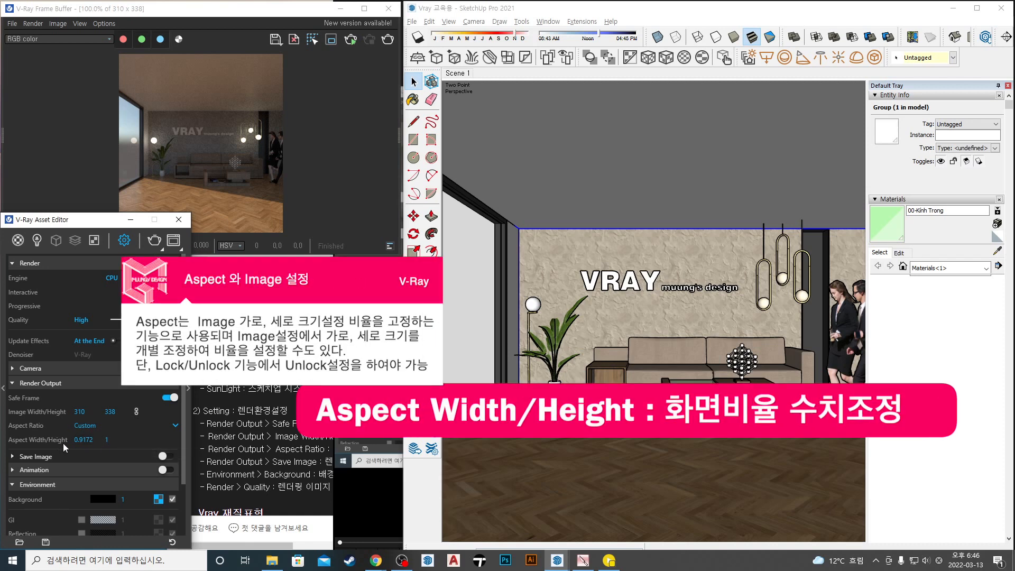
{"action": "double_click", "coordinate": [79, 442]}
{"action": "double_click", "coordinate": [104, 439]}
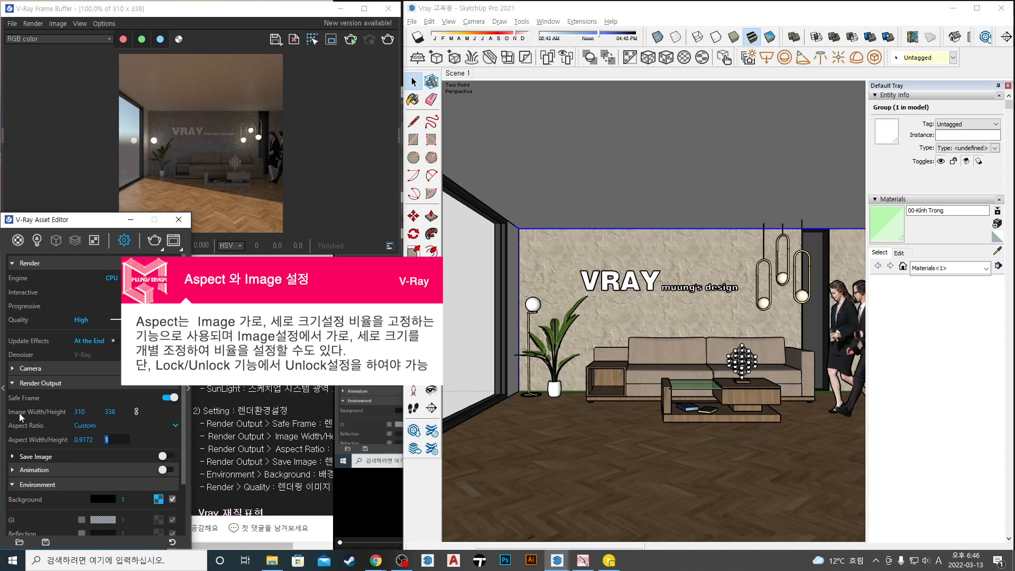
Set the output image width to 600 pixels and unlock the link between image width and height
{"action": "double_click", "coordinate": [80, 411]}
{"action": "double_click", "coordinate": [125, 412]}
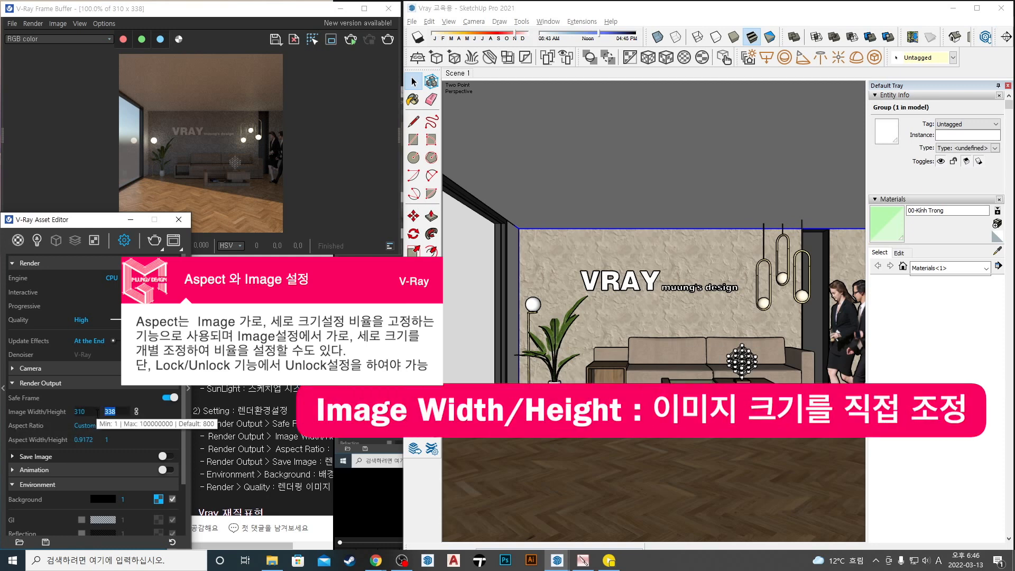
{"action": "left_click_drag", "start_coordinate": [91, 411], "coordinate": [70, 411]}
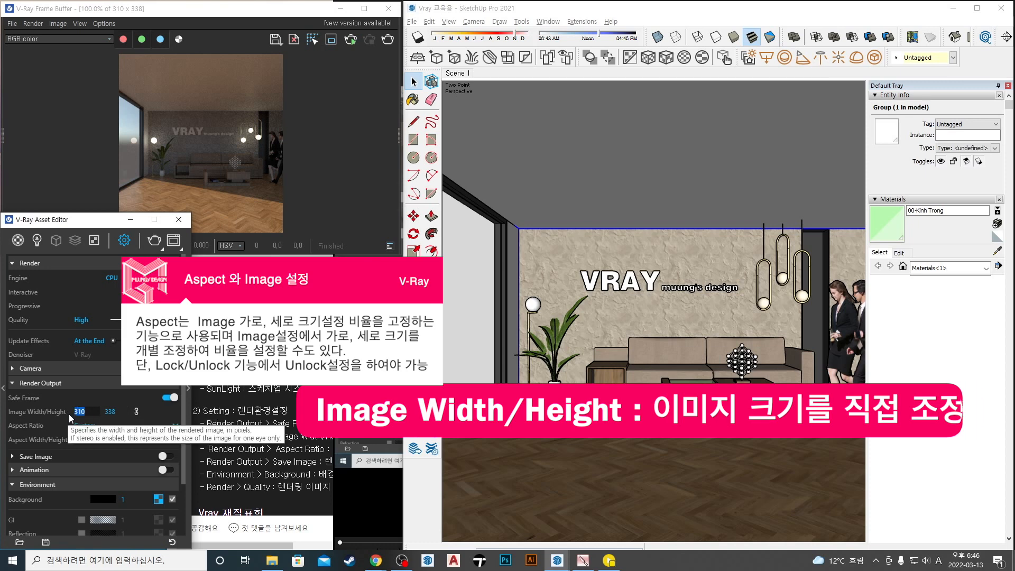
{"action": "left_click", "coordinate": [89, 410]}
{"action": "key", "text": "BackSpace"}
{"action": "key", "text": "BackSpace"}
{"action": "key", "text": "BackSpace"}
{"action": "type", "text": "600"}
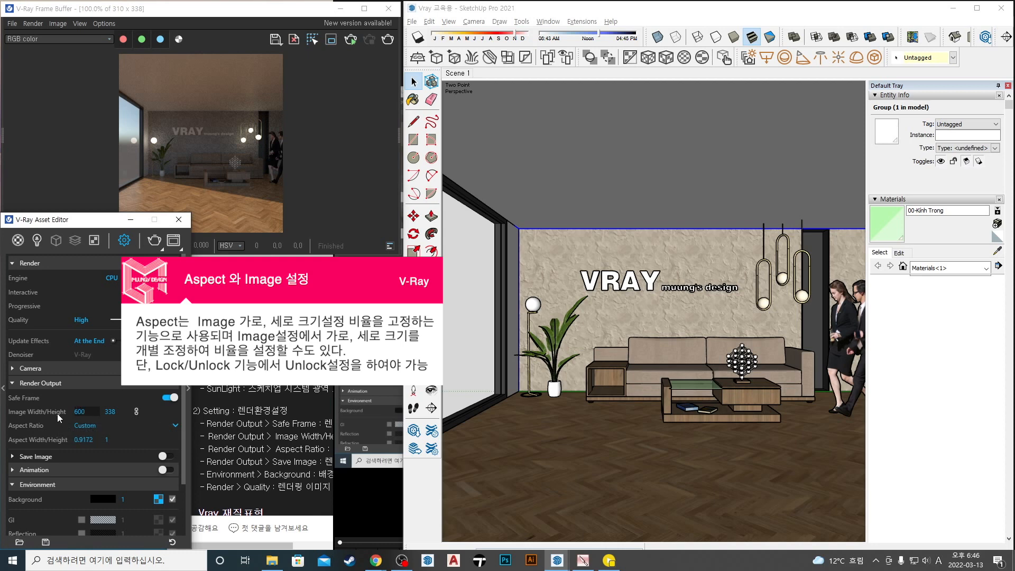
{"action": "key", "text": "Return"}
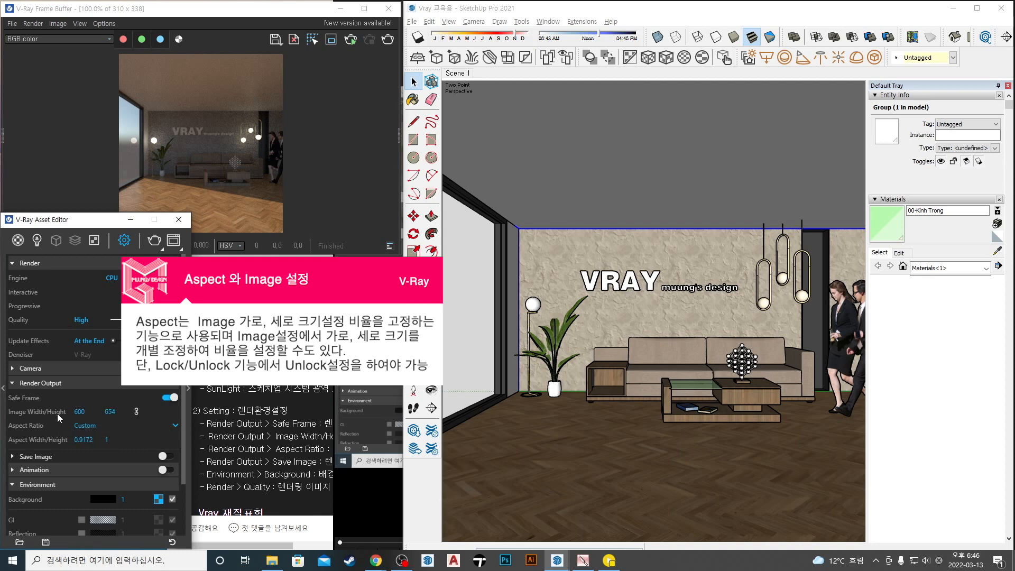
{"action": "left_click", "coordinate": [138, 412]}
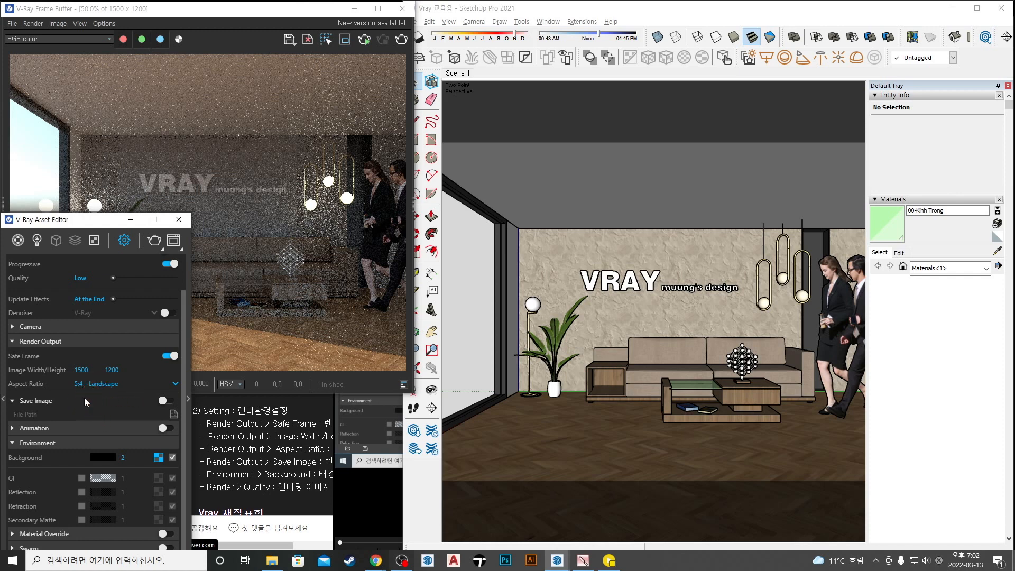
Enable automatic image saving to the 문서 folder as the PNG file "Vray 교육용" and render the scene
{"action": "left_click", "coordinate": [165, 400]}
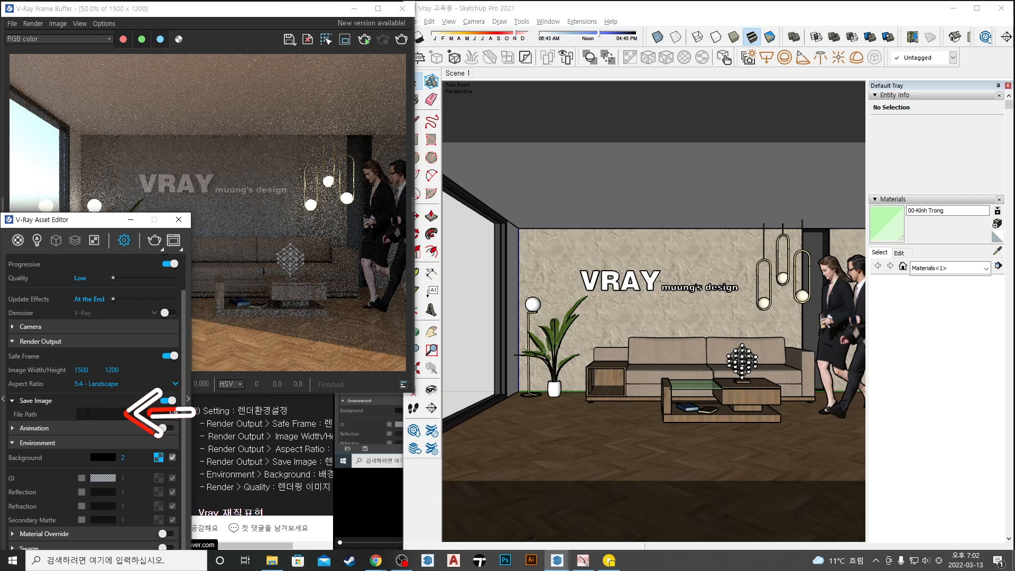
{"action": "left_click", "coordinate": [44, 400]}
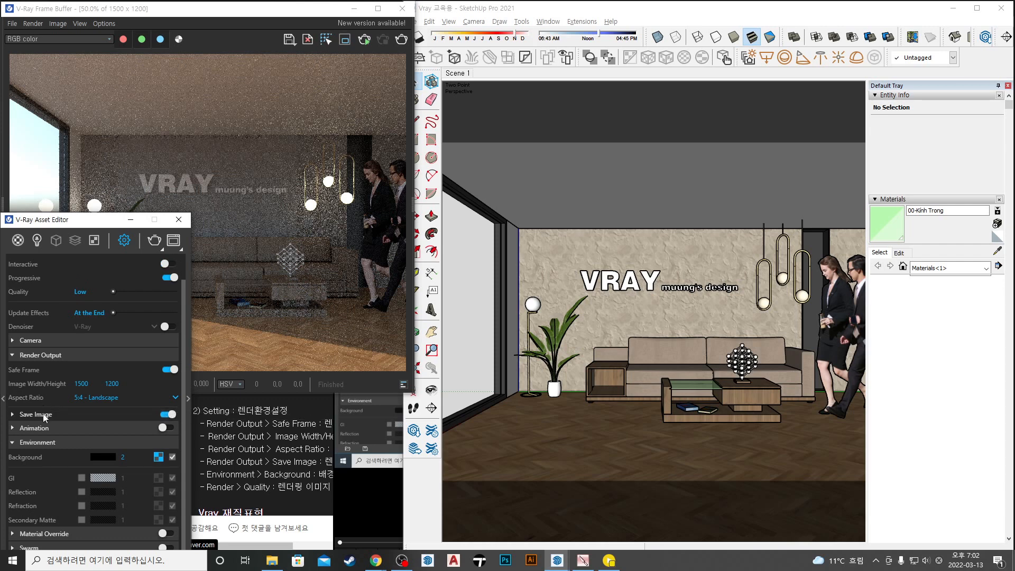
{"action": "left_click", "coordinate": [43, 413]}
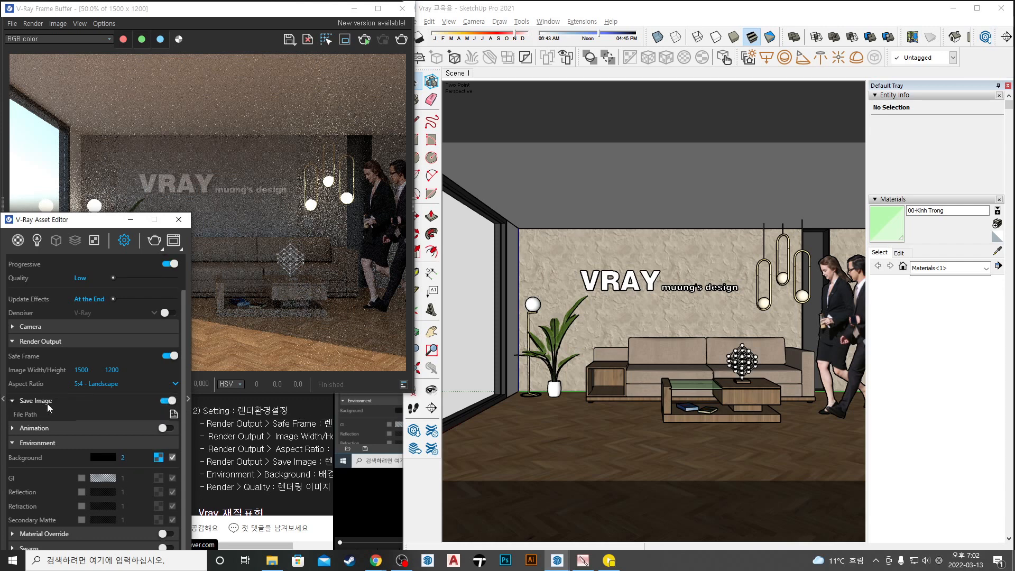
{"action": "left_click", "coordinate": [173, 412]}
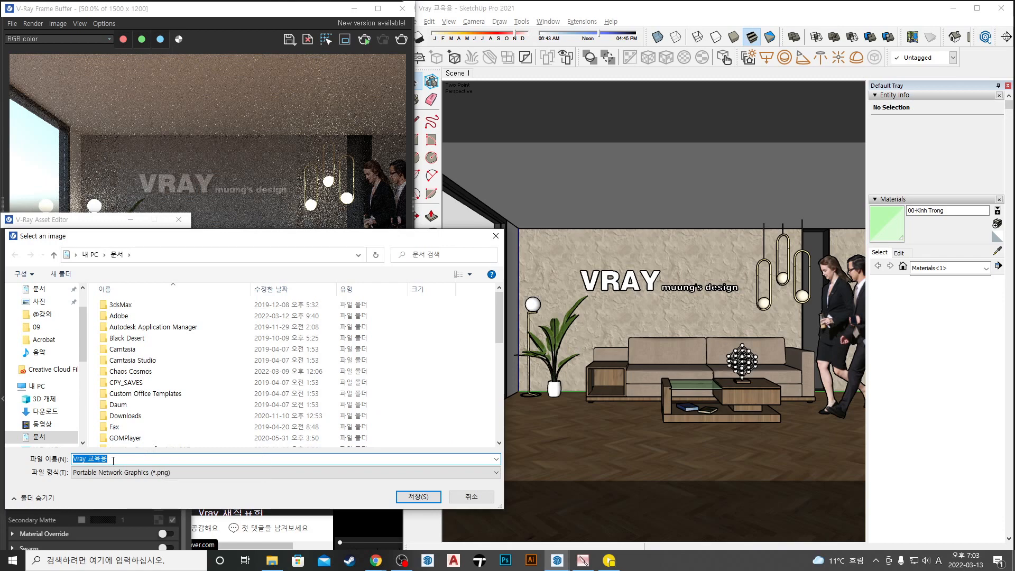
{"action": "left_click", "coordinate": [202, 473]}
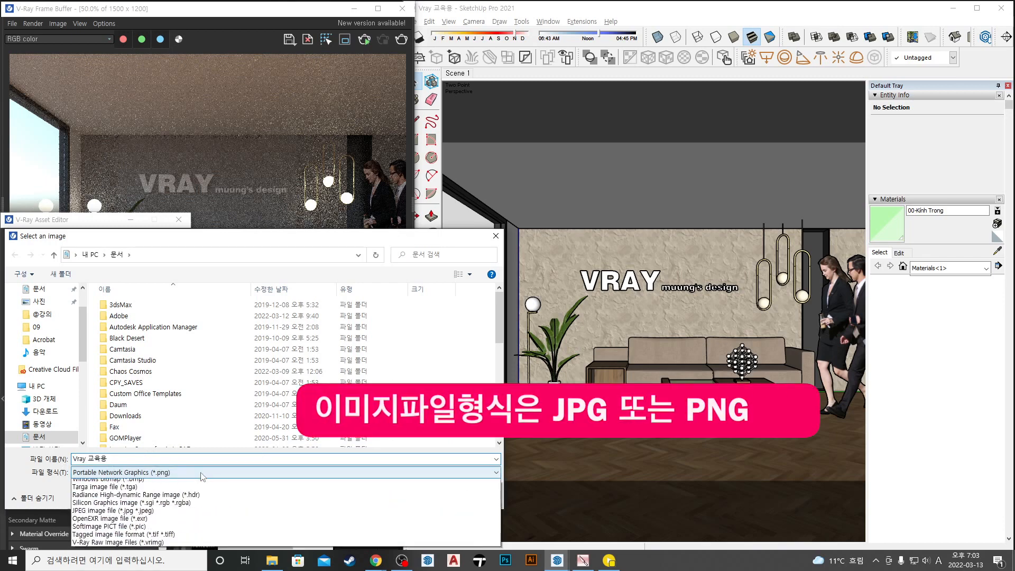
{"action": "left_click", "coordinate": [203, 482]}
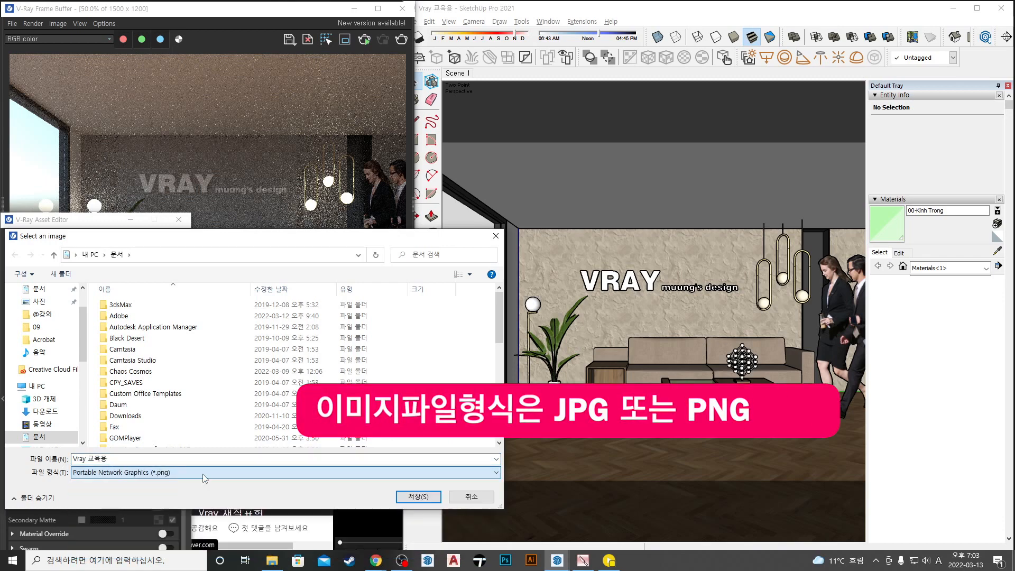
{"action": "left_click", "coordinate": [415, 498]}
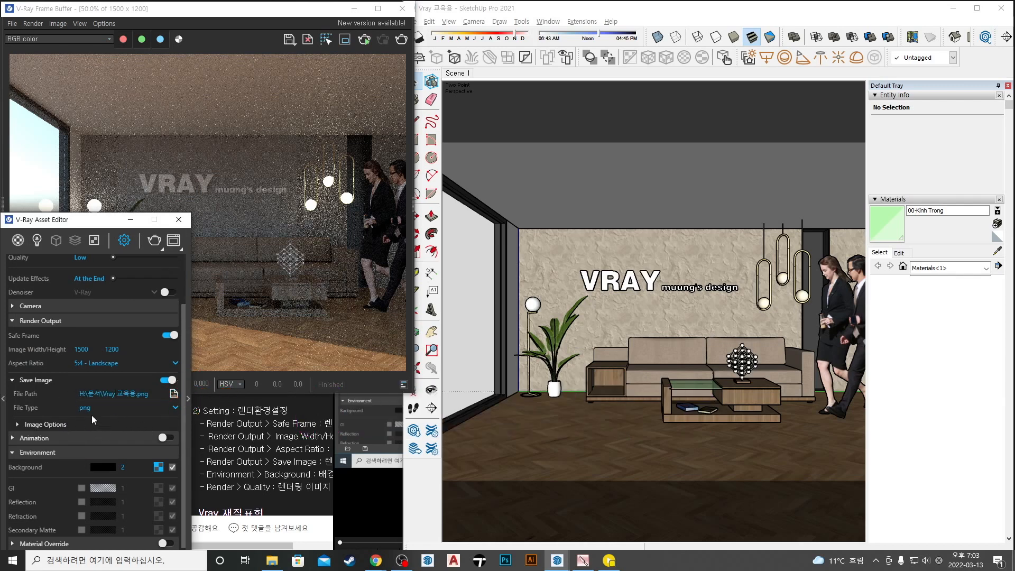
{"action": "left_click", "coordinate": [156, 241]}
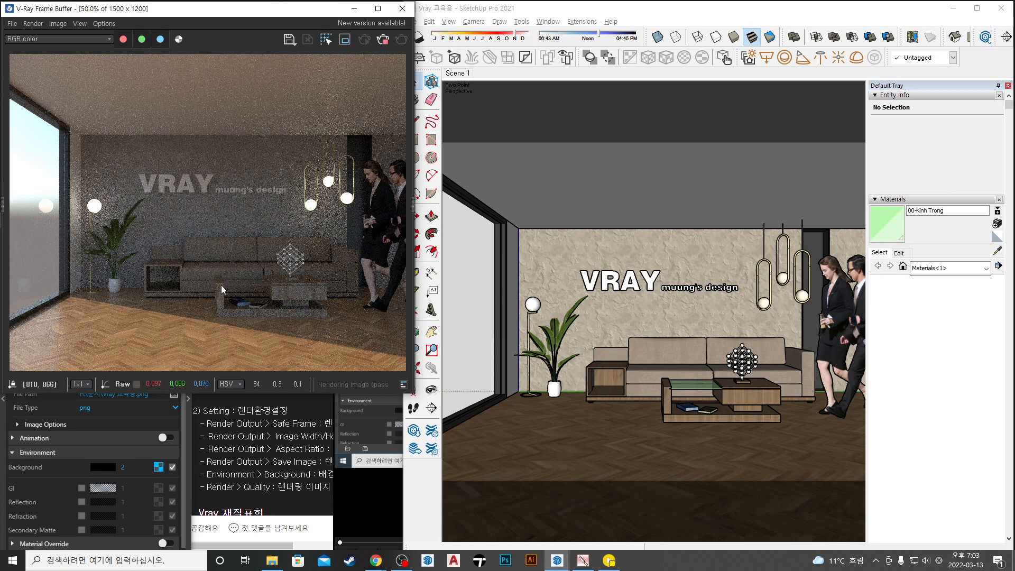
{"action": "left_click", "coordinate": [109, 406]}
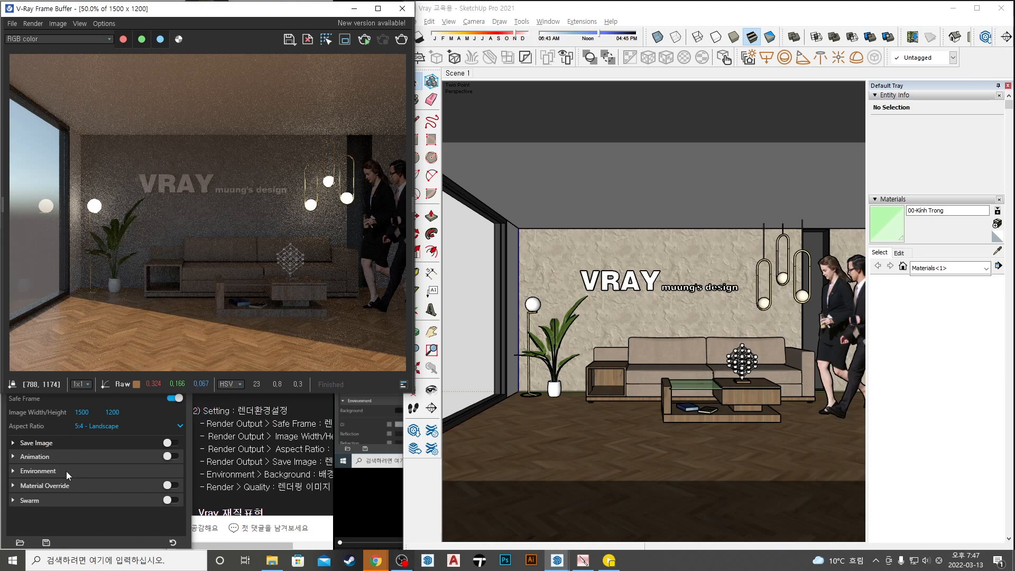
Set the environment background intensity to 10 and render the scene
{"action": "left_click", "coordinate": [67, 471]}
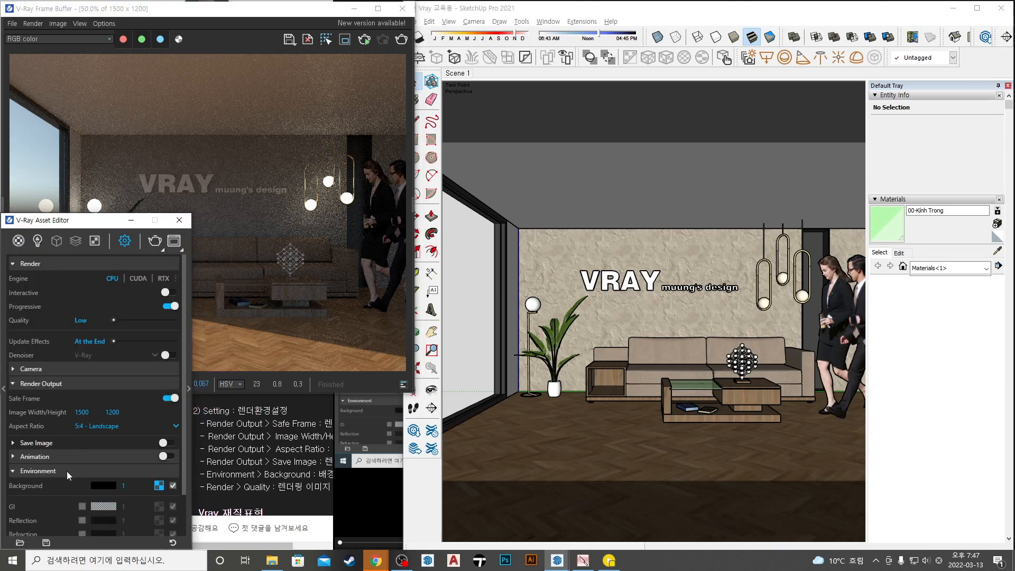
{"action": "scroll", "coordinate": [87, 473], "scroll_direction": "down", "scroll_amount": 1}
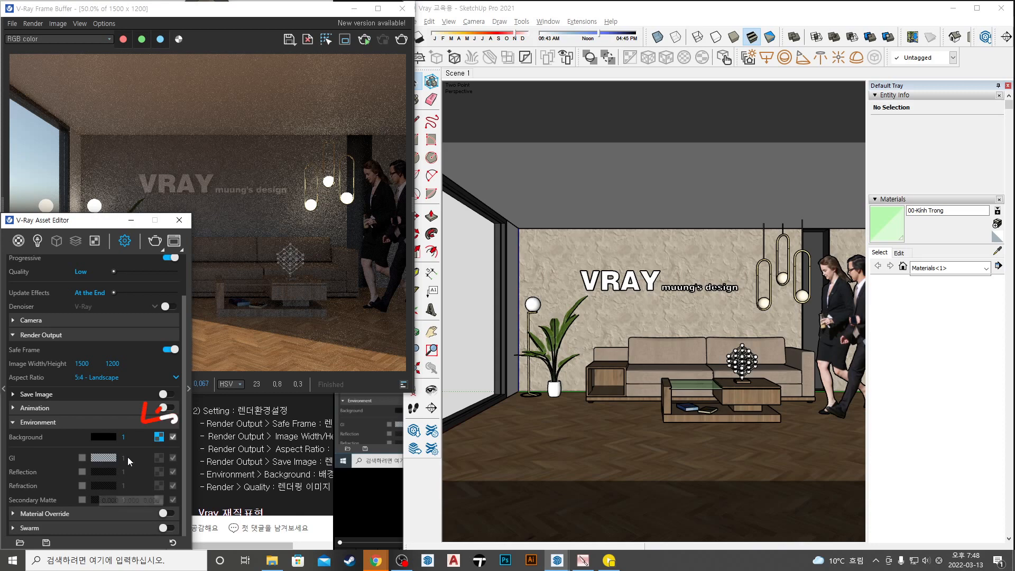
{"action": "left_click", "coordinate": [120, 440]}
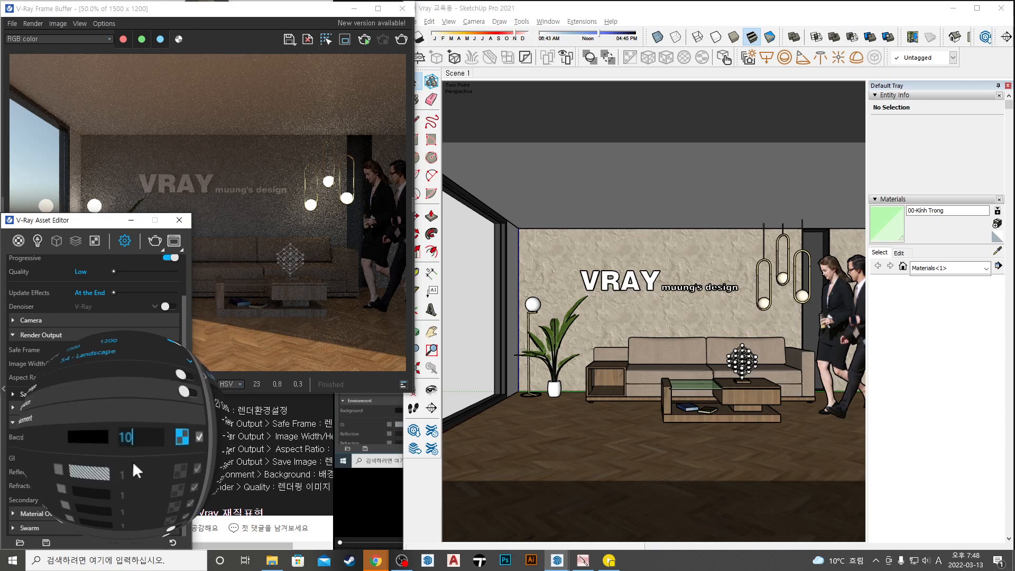
{"action": "left_click", "coordinate": [156, 241]}
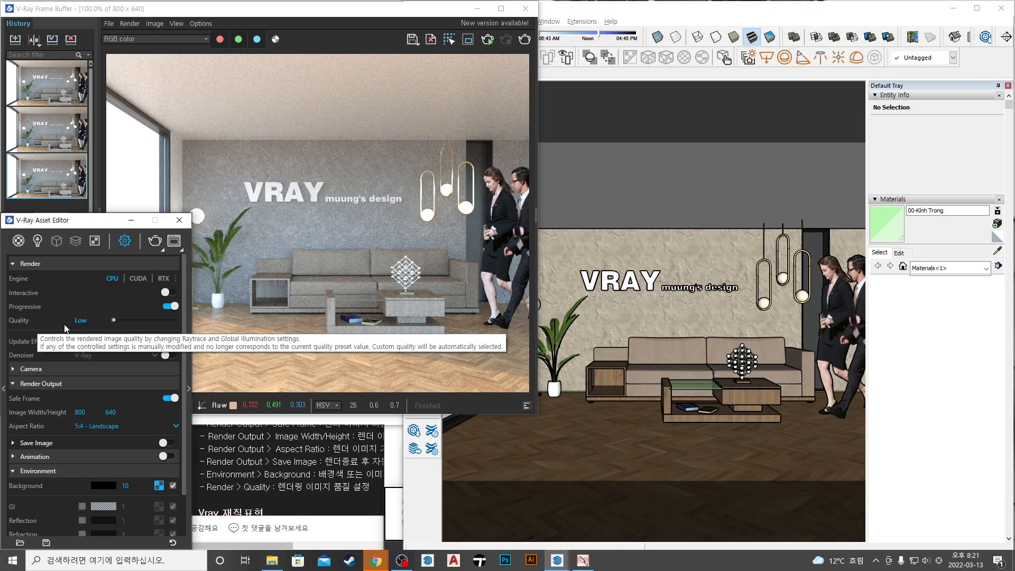
Raise the render quality to High+ and return it to Low
{"action": "left_click_drag", "start_coordinate": [113, 320], "coordinate": [178, 323]}
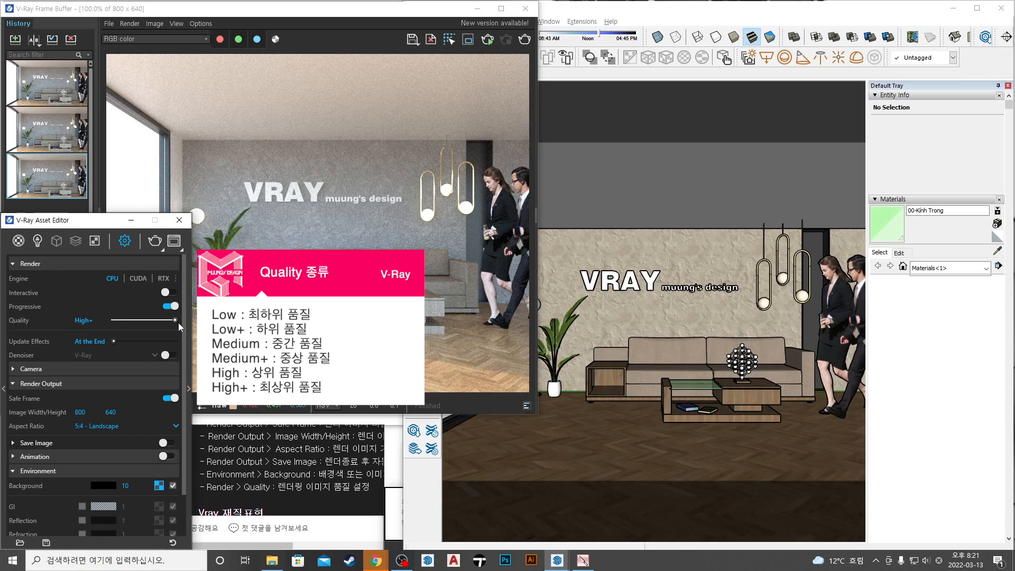
{"action": "left_click_drag", "start_coordinate": [176, 323], "coordinate": [118, 319]}
{"action": "mouse_move", "coordinate": [115, 320]}
{"action": "left_mouse_down"}
{"action": "mouse_move", "coordinate": [185, 318]}
{"action": "mouse_move", "coordinate": [108, 320]}
{"action": "left_mouse_up"}
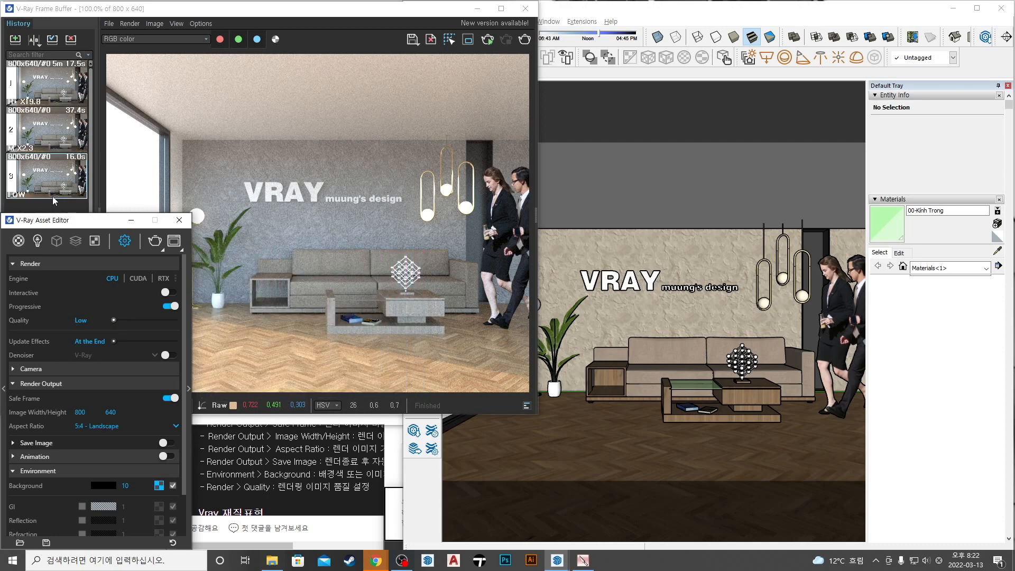
Compare the Low, Medium and High quality renders in the frame buffer history, at full view and enlarged around the pendant lamps
{"action": "left_click", "coordinate": [52, 168]}
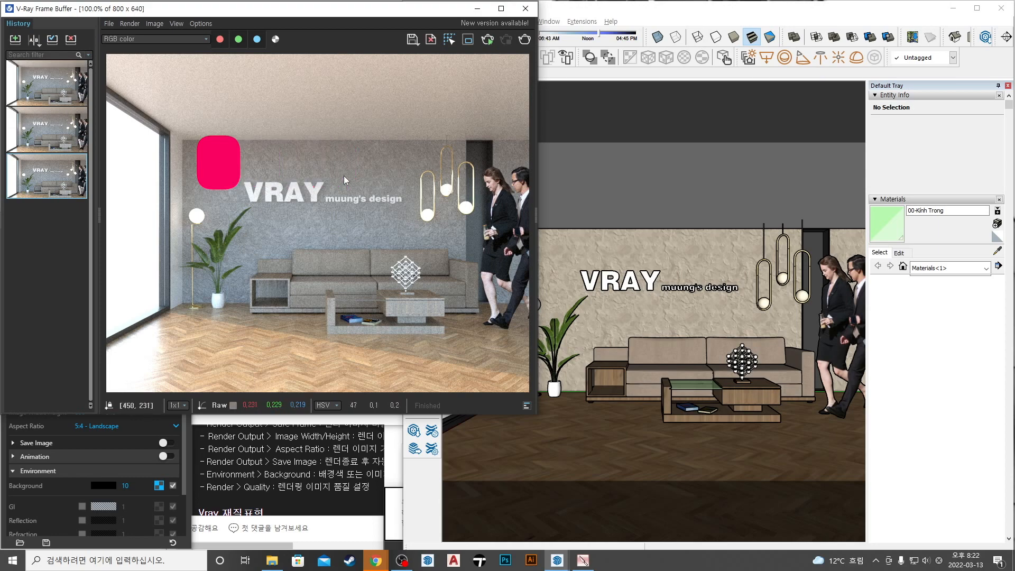
{"action": "left_click", "coordinate": [56, 132]}
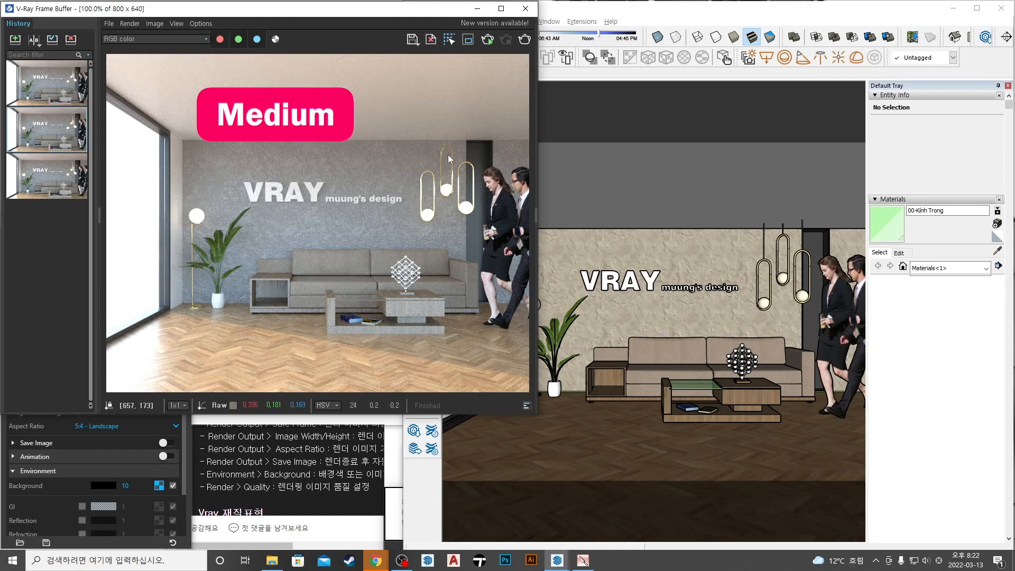
{"action": "left_click", "coordinate": [51, 90]}
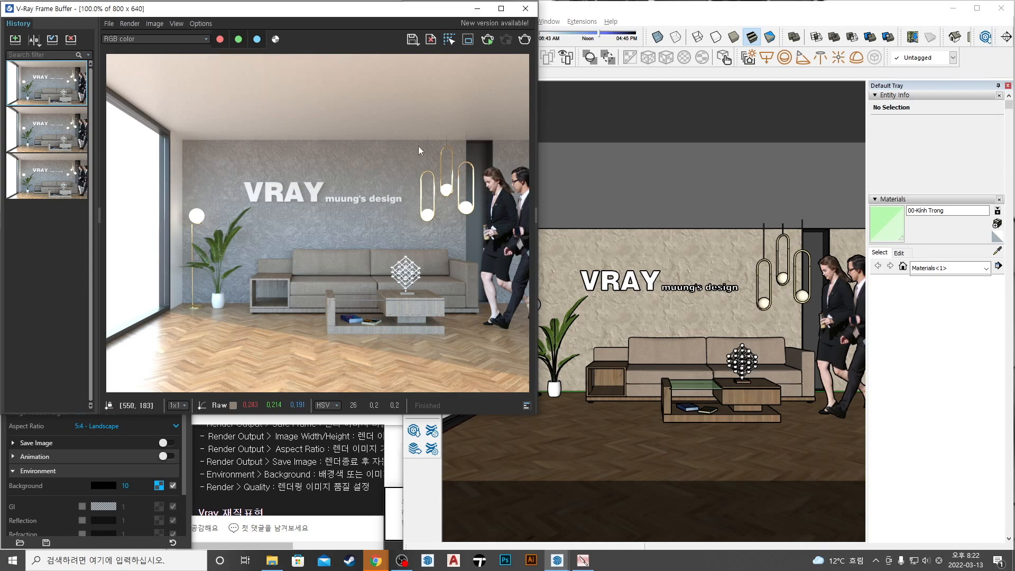
{"action": "scroll", "coordinate": [455, 164], "scroll_direction": "up", "scroll_amount": 2}
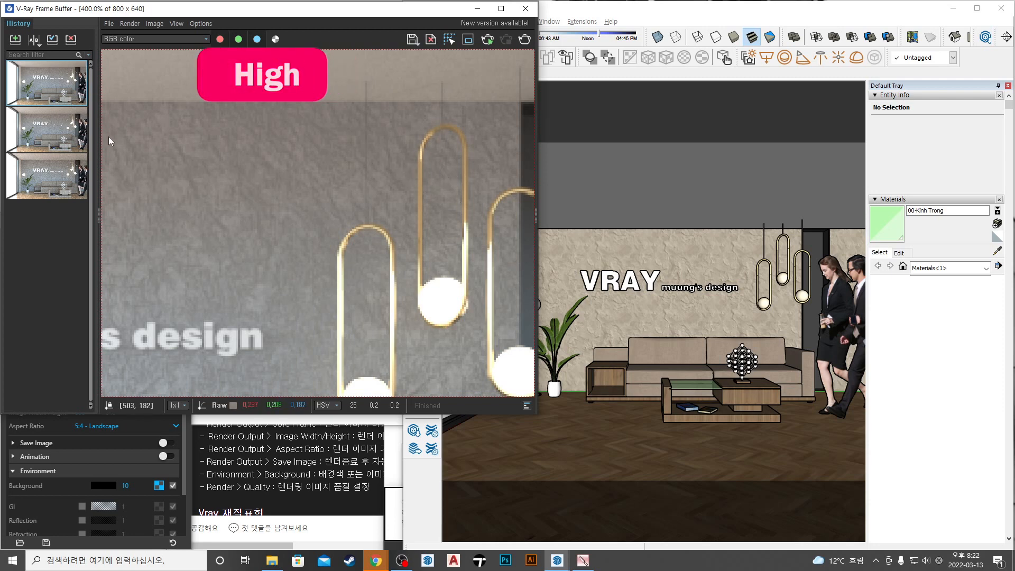
{"action": "double_click", "coordinate": [26, 137]}
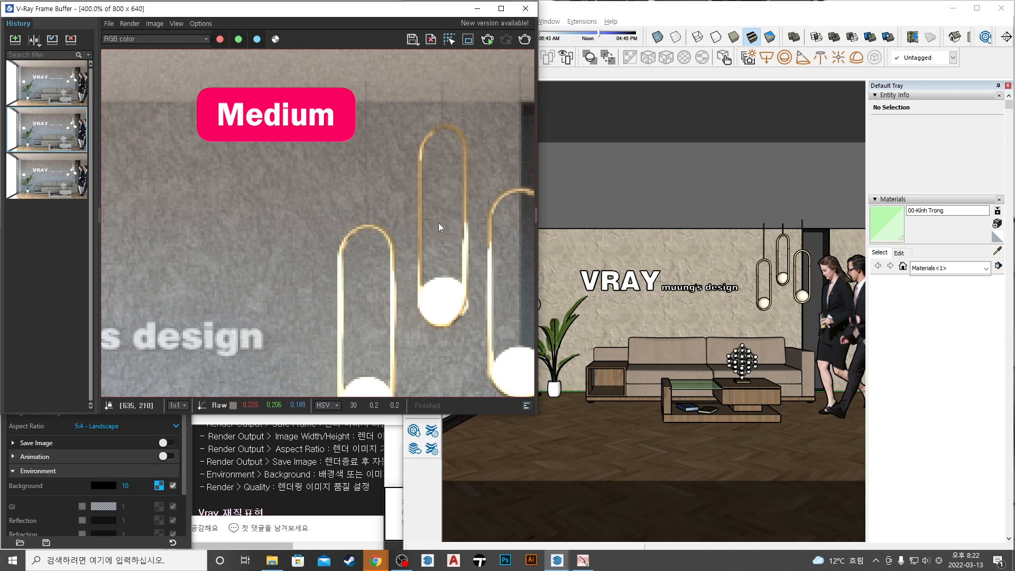
{"action": "double_click", "coordinate": [62, 187]}
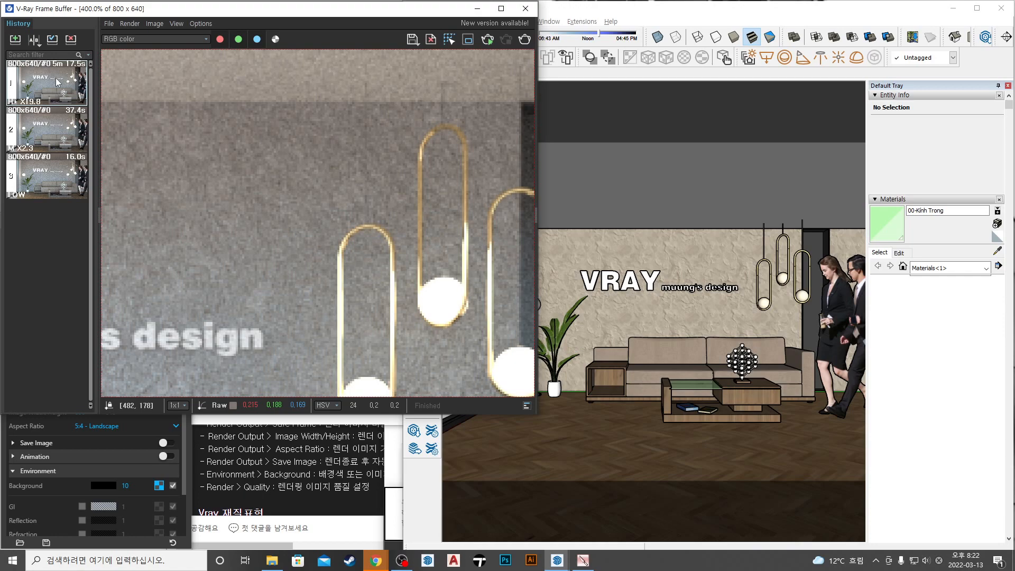
{"action": "scroll", "coordinate": [325, 170], "scroll_direction": "down", "scroll_amount": 3}
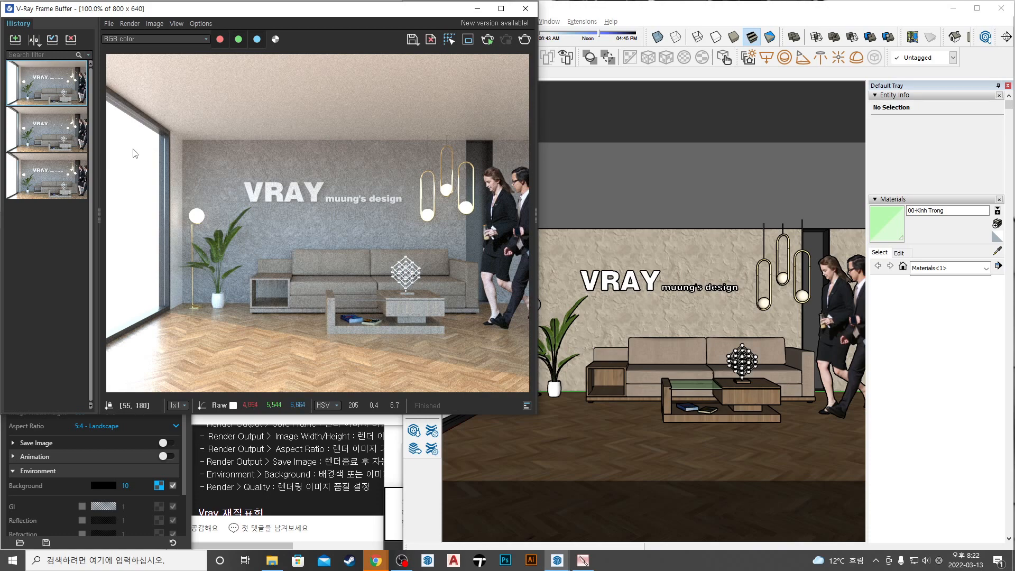
{"action": "mouse_move", "coordinate": [55, 95]}
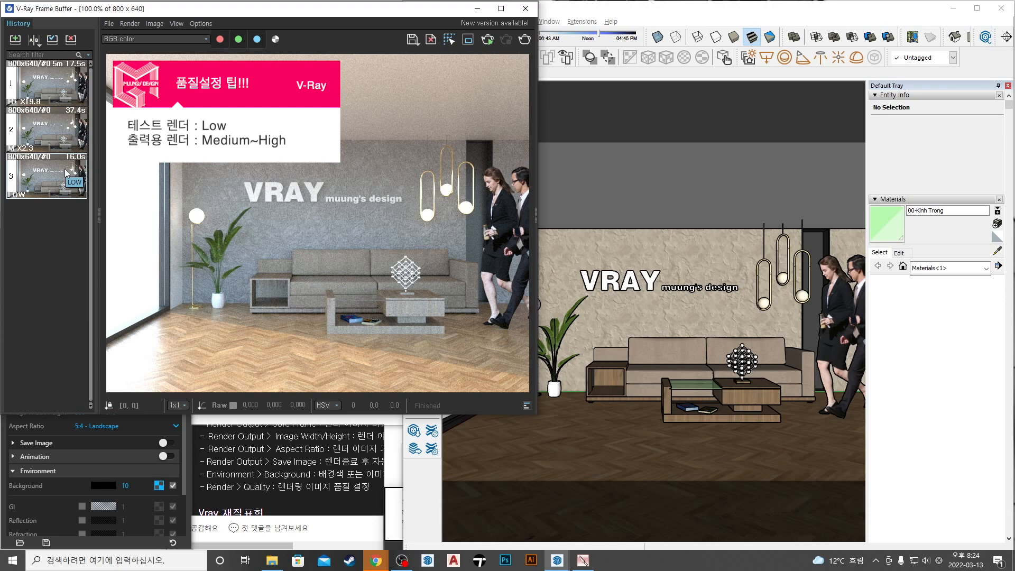
{"action": "left_click", "coordinate": [57, 95]}
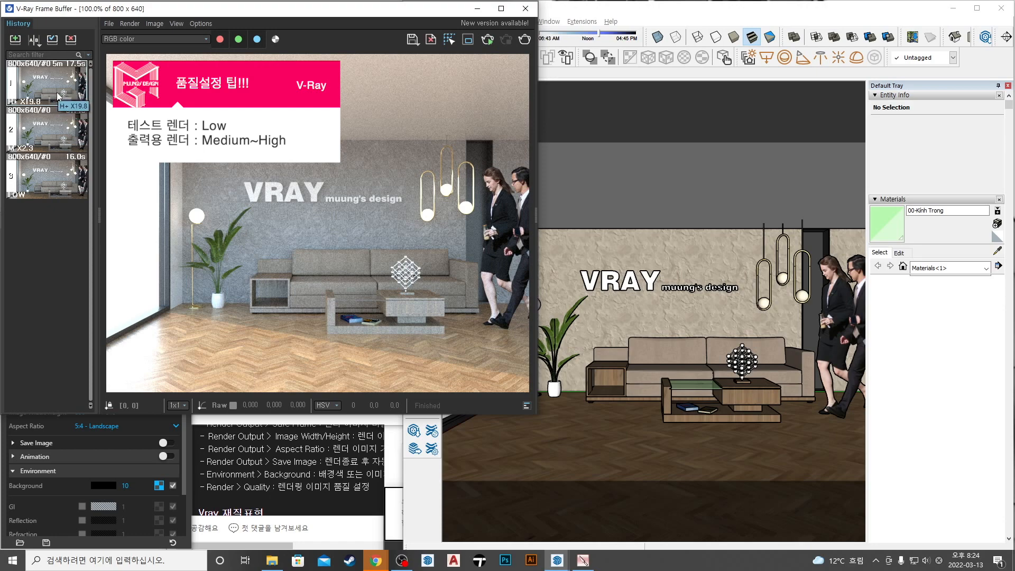
Expand the Save Image settings in the Asset Editor and set the render quality to Medium+
{"action": "left_click", "coordinate": [128, 439]}
{"action": "left_click", "coordinate": [128, 442]}
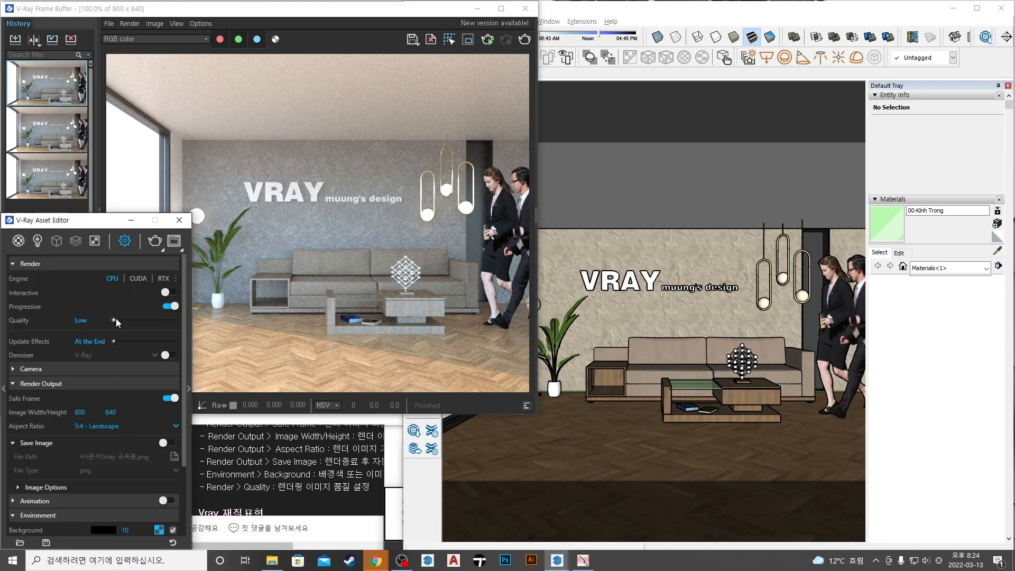
{"action": "left_click_drag", "start_coordinate": [116, 318], "coordinate": [151, 321]}
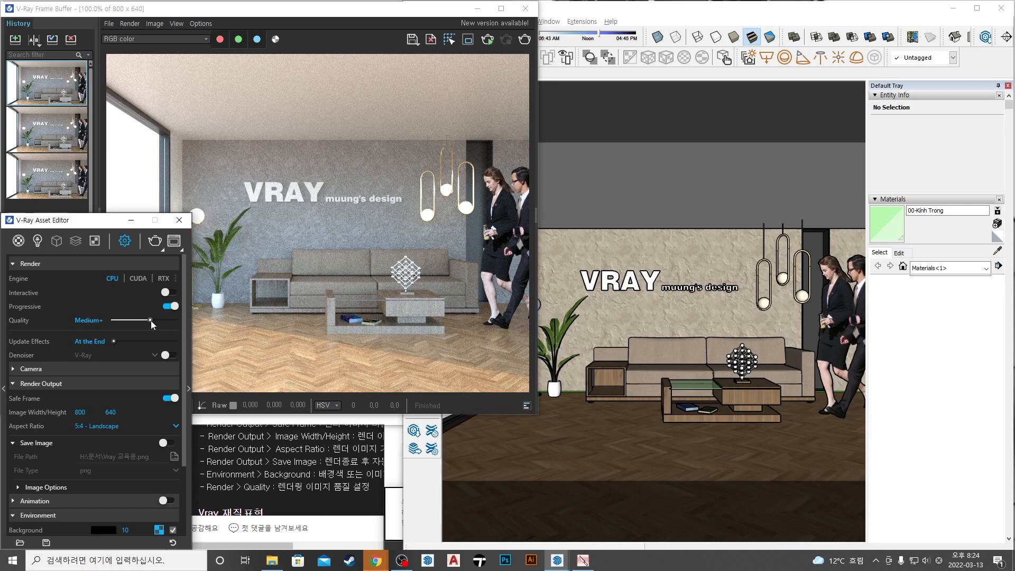